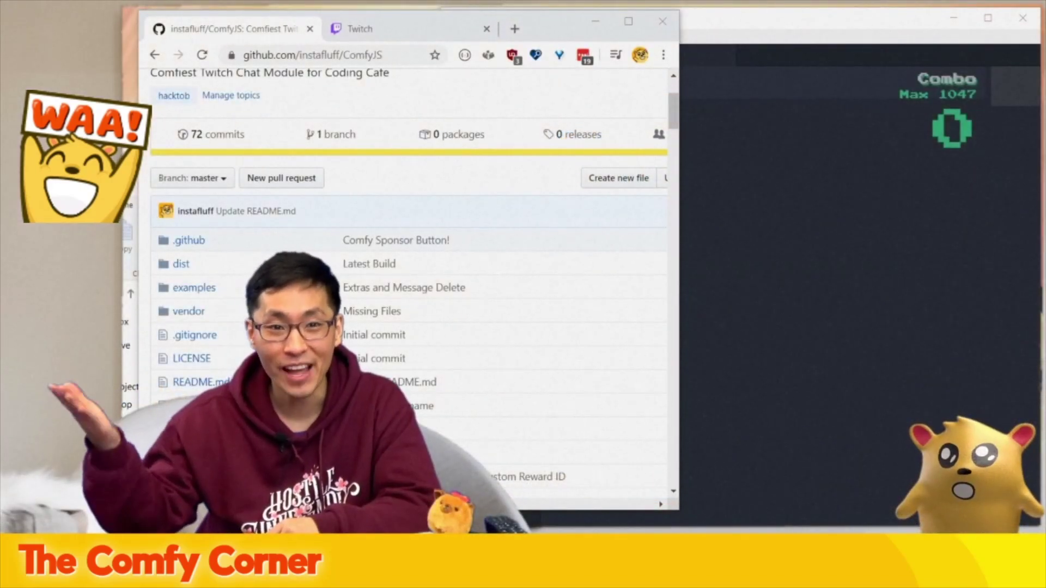
{"action": "scroll", "coordinate": [491, 311], "scroll_direction": "up", "scroll_amount": 2}
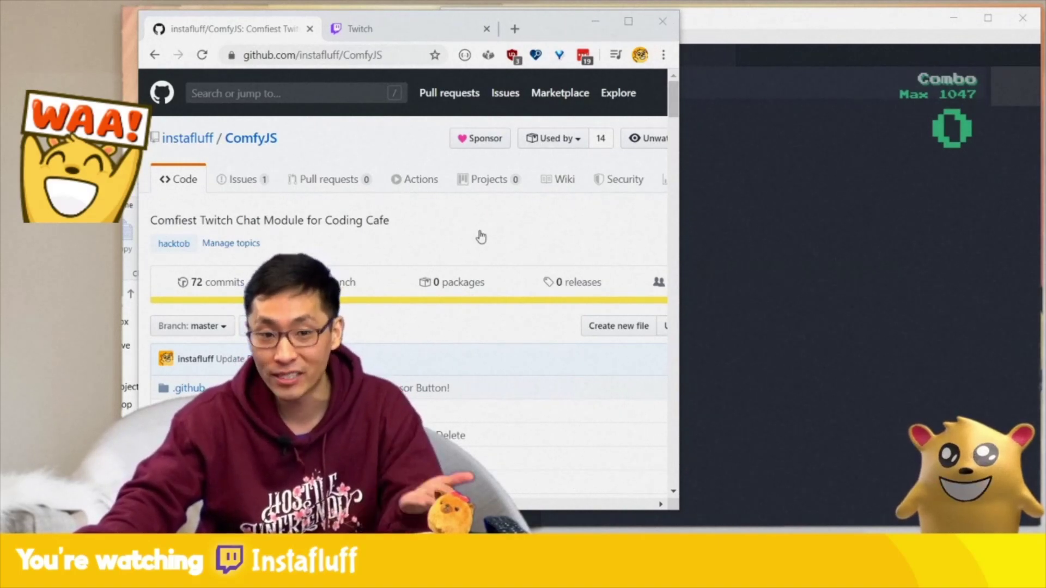
{"action": "scroll", "coordinate": [481, 236], "scroll_direction": "down", "scroll_amount": 3}
{"action": "scroll", "coordinate": [481, 236], "scroll_direction": "down", "scroll_amount": 5}
{"action": "scroll", "coordinate": [480, 236], "scroll_direction": "down", "scroll_amount": 3}
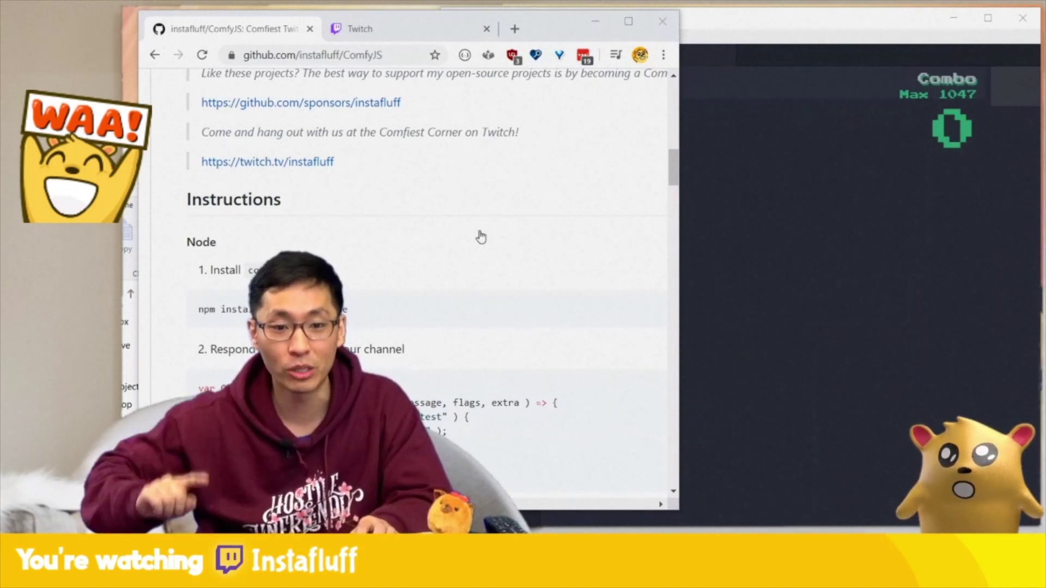
{"action": "scroll", "coordinate": [488, 246], "scroll_direction": "down", "scroll_amount": 1}
{"action": "scroll", "coordinate": [482, 270], "scroll_direction": "down", "scroll_amount": 2}
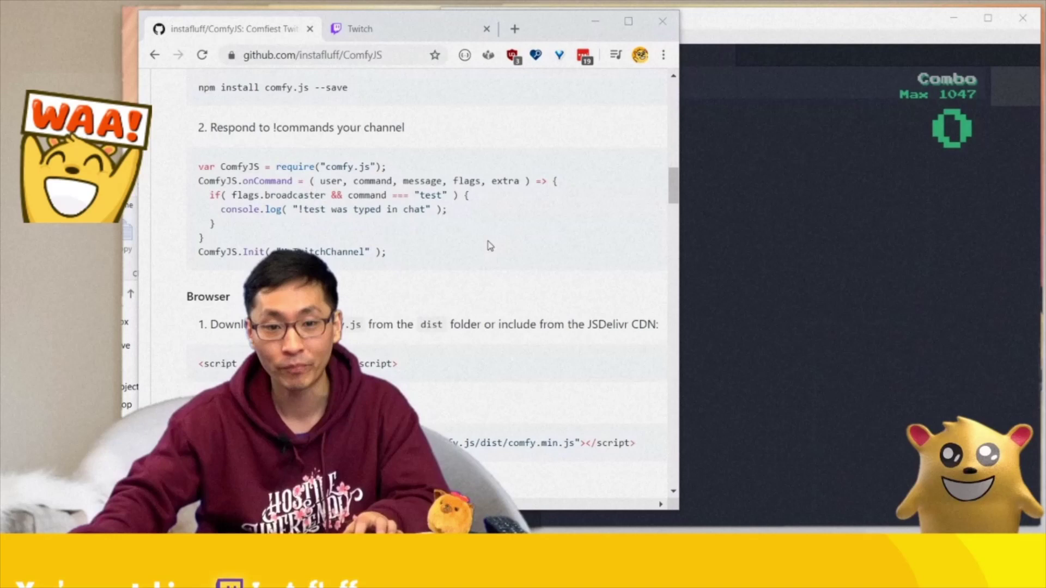
{"action": "scroll", "coordinate": [480, 292], "scroll_direction": "up", "scroll_amount": 1}
{"action": "scroll", "coordinate": [482, 284], "scroll_direction": "up", "scroll_amount": 1}
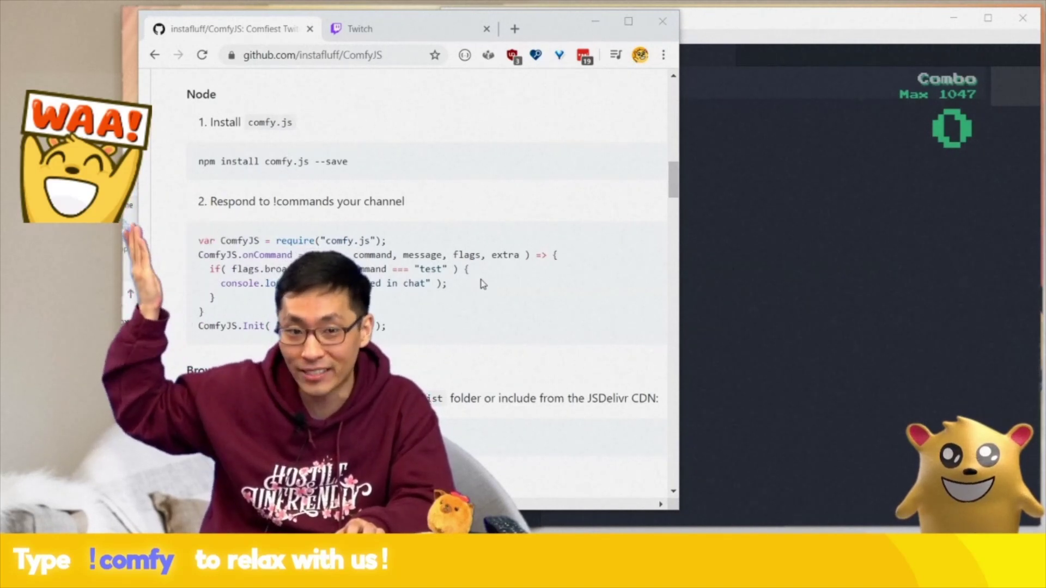
{"action": "scroll", "coordinate": [481, 283], "scroll_direction": "down", "scroll_amount": 1}
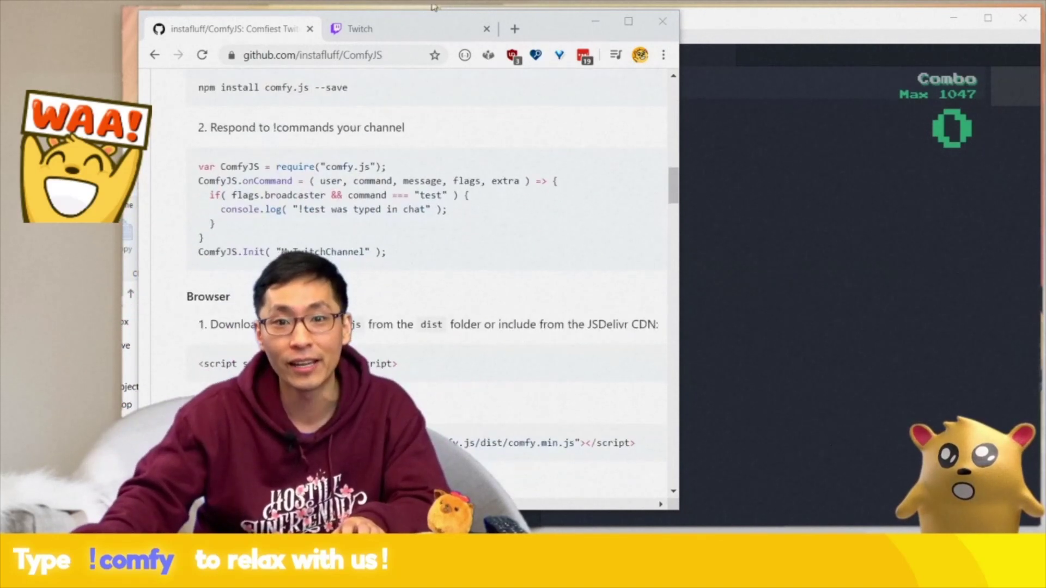
Move the Chrome window aside to view Atom, then back over the editor.
{"action": "left_click_drag", "start_coordinate": [572, 28], "coordinate": [980, 83]}
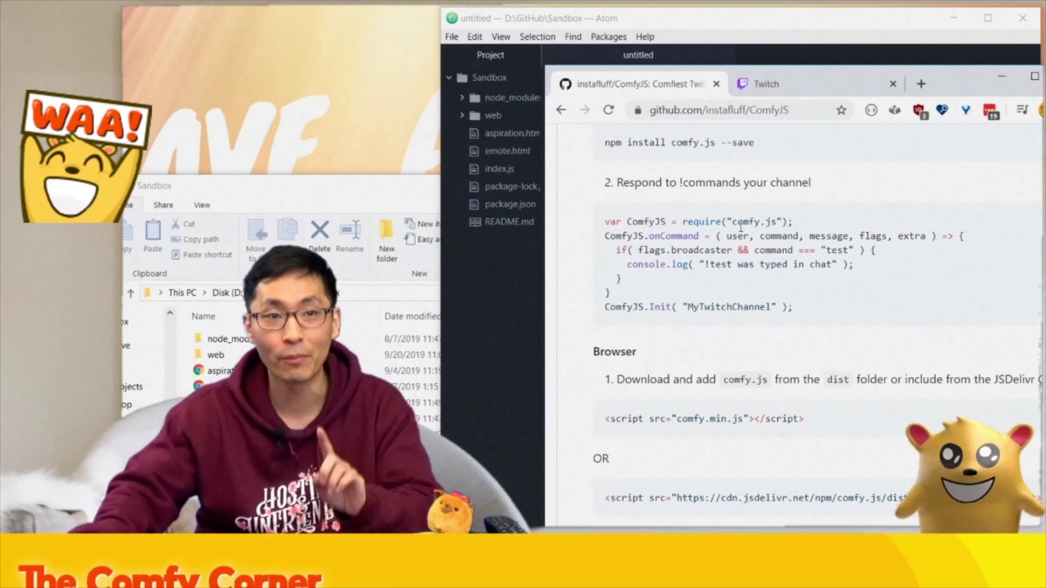
{"action": "left_click_drag", "start_coordinate": [936, 79], "coordinate": [693, 41]}
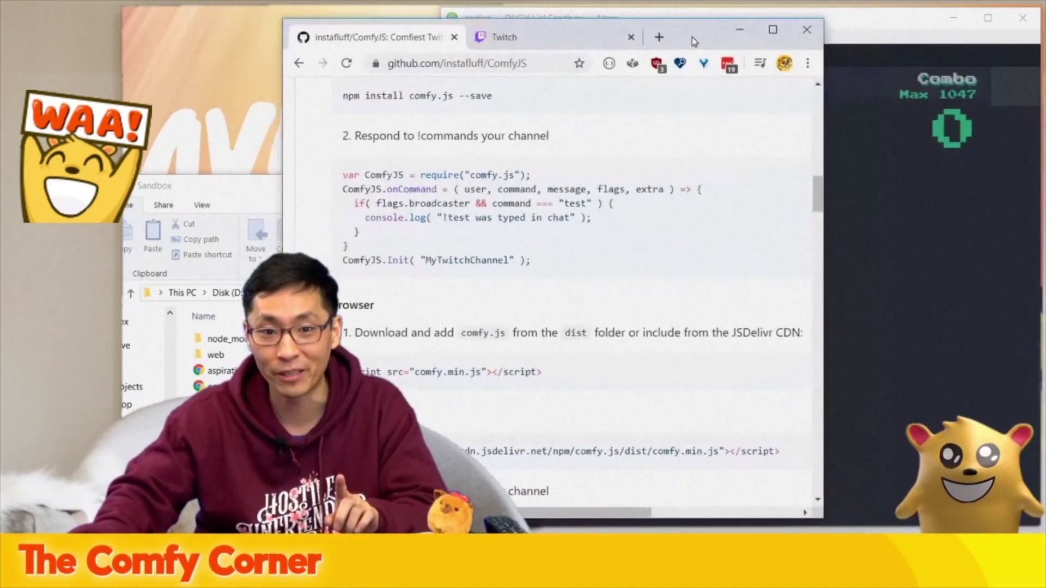
{"action": "scroll", "coordinate": [539, 360], "scroll_direction": "down", "scroll_amount": 3}
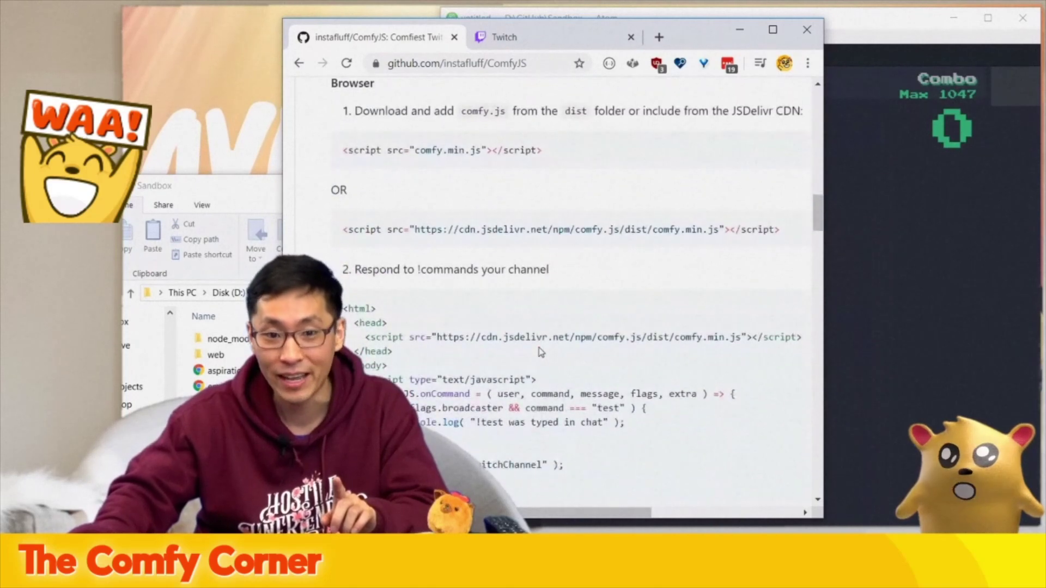
{"action": "scroll", "coordinate": [539, 350], "scroll_direction": "down", "scroll_amount": 1}
Select the ComfyJS browser HTML example and reposition the Chrome window.
{"action": "left_click_drag", "start_coordinate": [421, 406], "coordinate": [313, 213]}
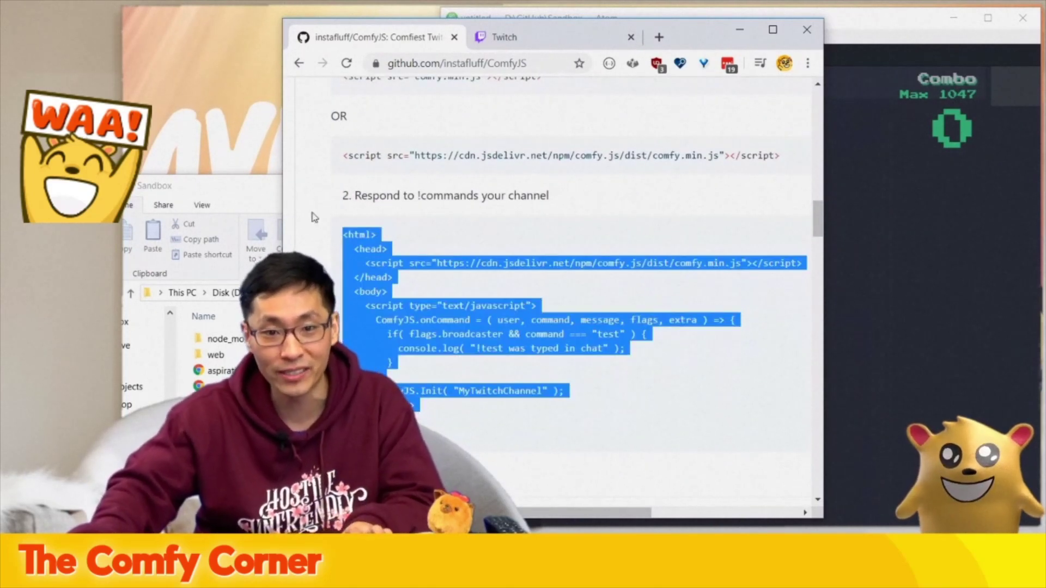
{"action": "left_click_drag", "start_coordinate": [686, 41], "coordinate": [864, 30]}
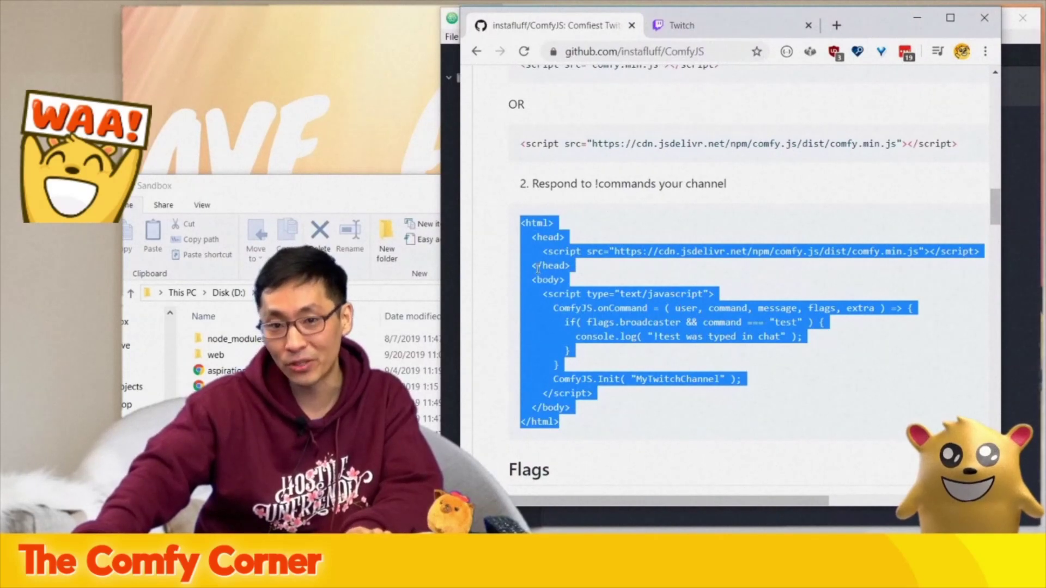
{"action": "left_click_drag", "start_coordinate": [877, 23], "coordinate": [580, 41]}
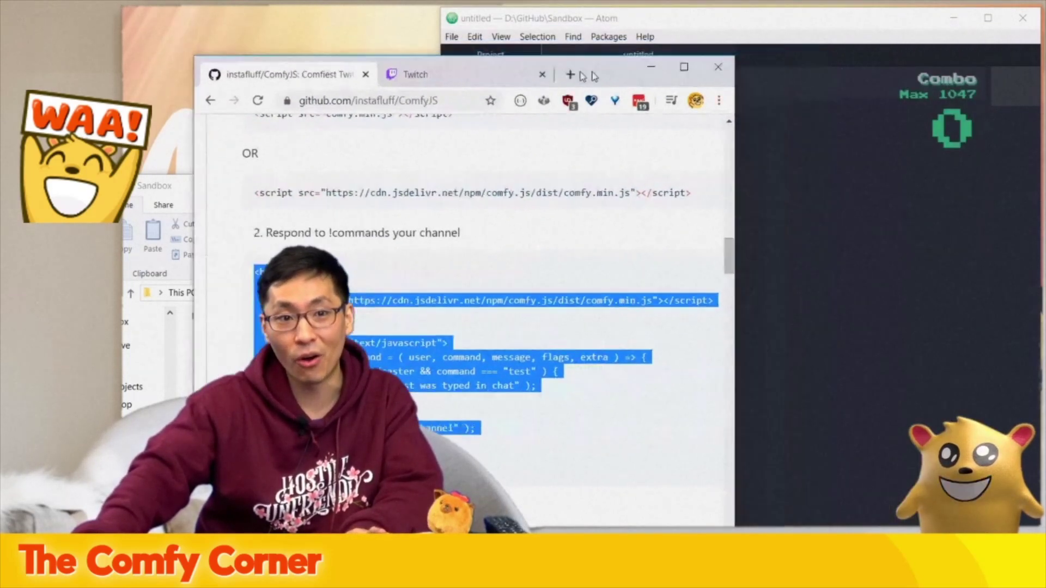
Paste the example into Atom's untitled file and save it as test.html.
{"action": "left_click", "coordinate": [878, 272]}
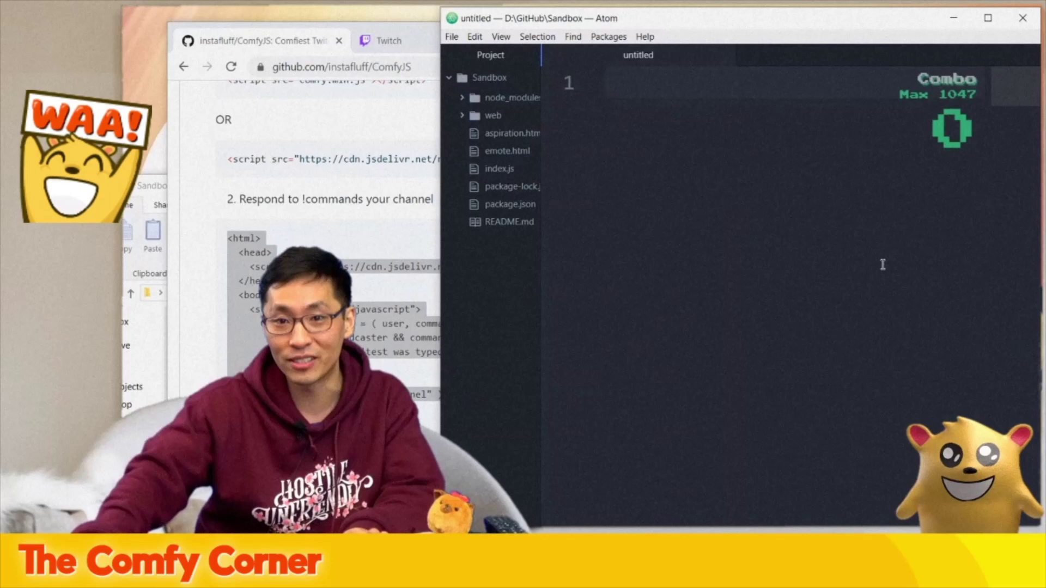
{"action": "key", "text": "ctrl+v"}
{"action": "key", "text": "ctrl+s"}
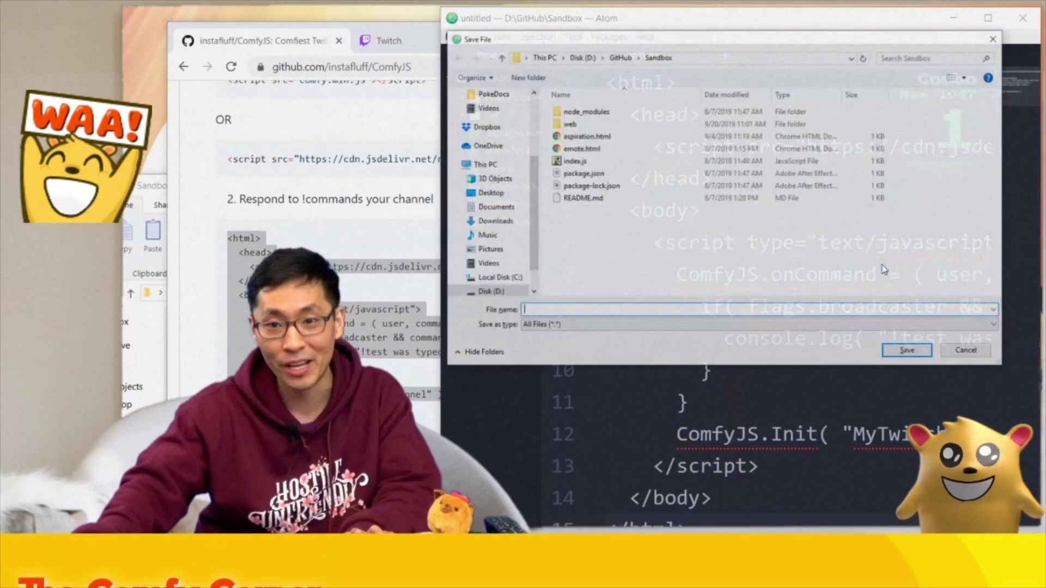
{"action": "type", "text": "test.html"}
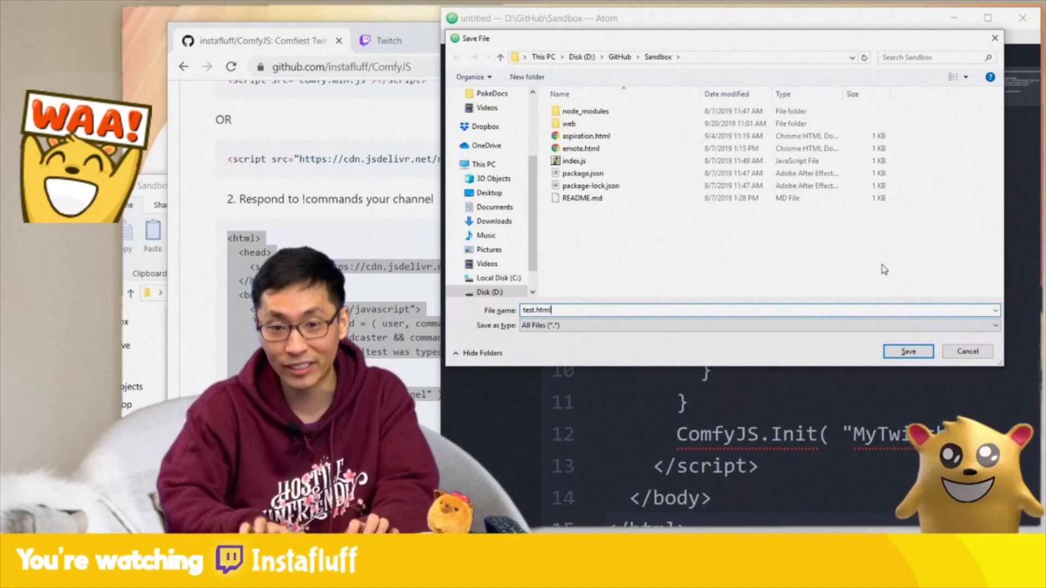
{"action": "key", "text": "Return"}
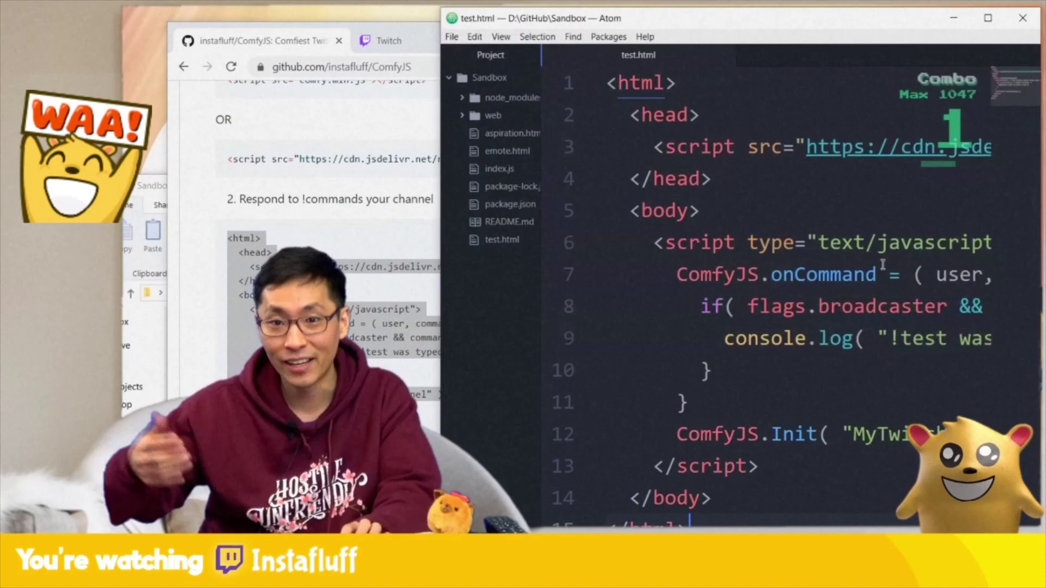
{"action": "scroll", "coordinate": [844, 354], "scroll_direction": "right", "scroll_amount": 3}
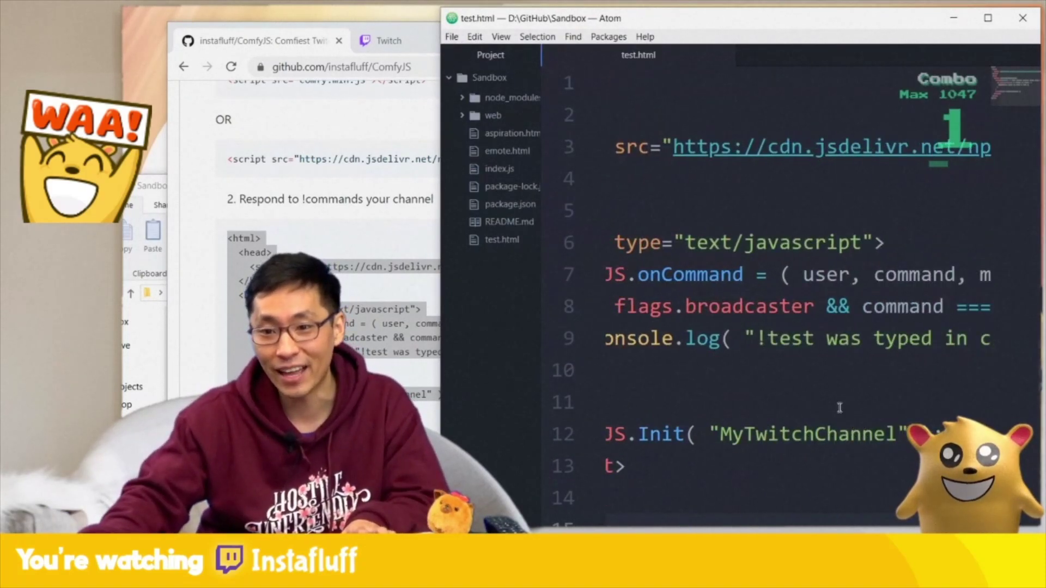
Replace MyTwitchChannel in ComfyJS.Init with instafluff and save test.html.
{"action": "double_click", "coordinate": [826, 435]}
{"action": "type", "text": "9i"}
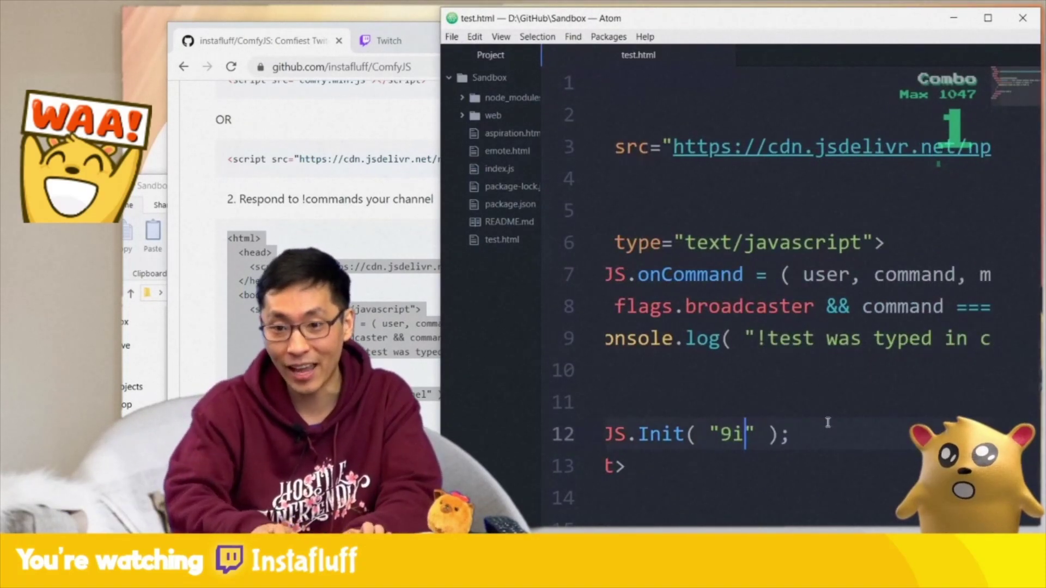
{"action": "type", "text": "instafluff"}
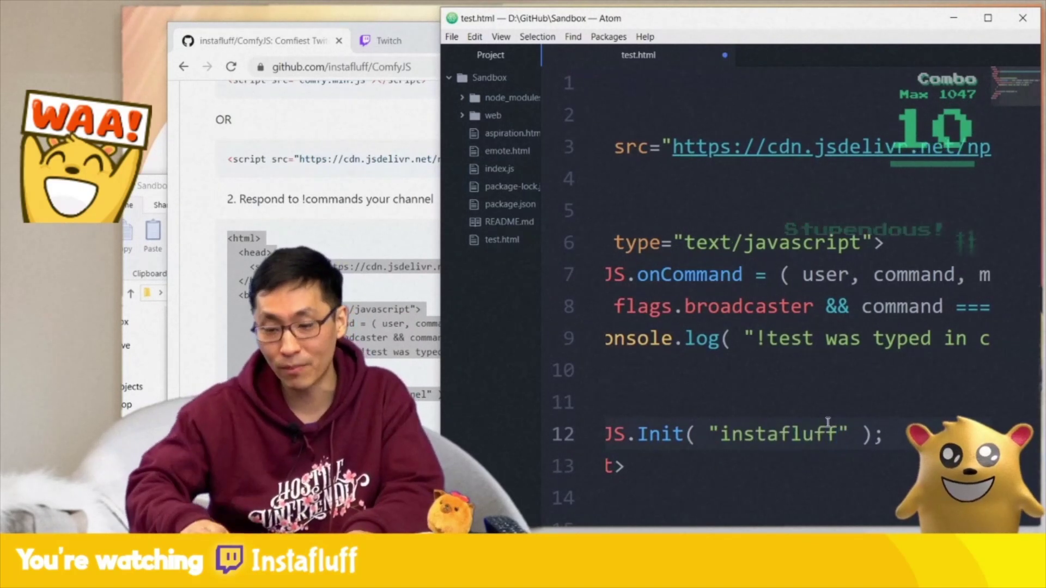
{"action": "scroll", "coordinate": [828, 423], "scroll_direction": "left", "scroll_amount": 3}
{"action": "key", "text": "Home"}
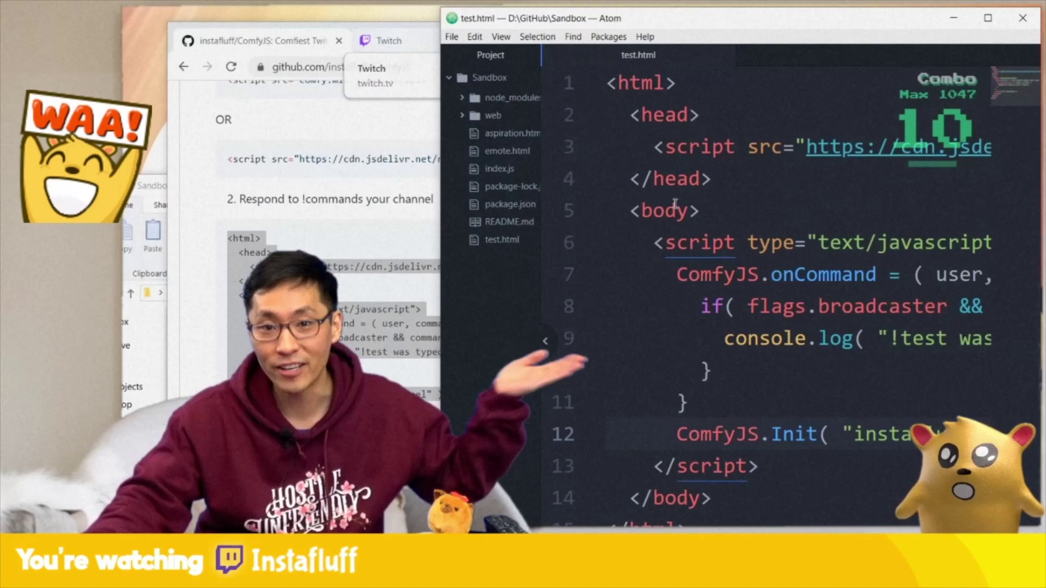
{"action": "key", "text": "alt+Tab"}
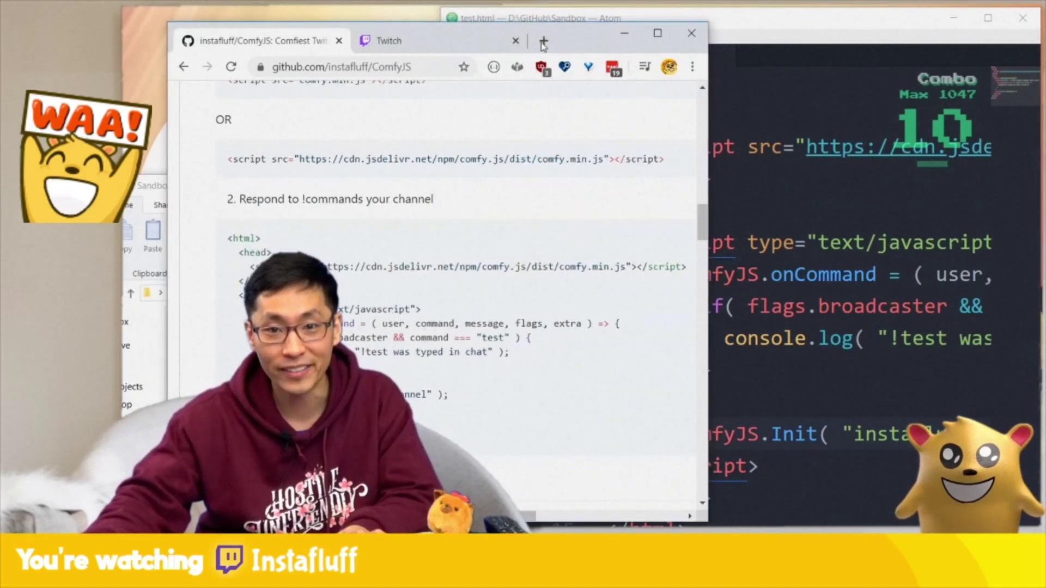
Load test.html from the Sandbox folder into a new Chrome tab.
{"action": "left_click", "coordinate": [545, 42]}
{"action": "key", "text": "alt+Tab"}
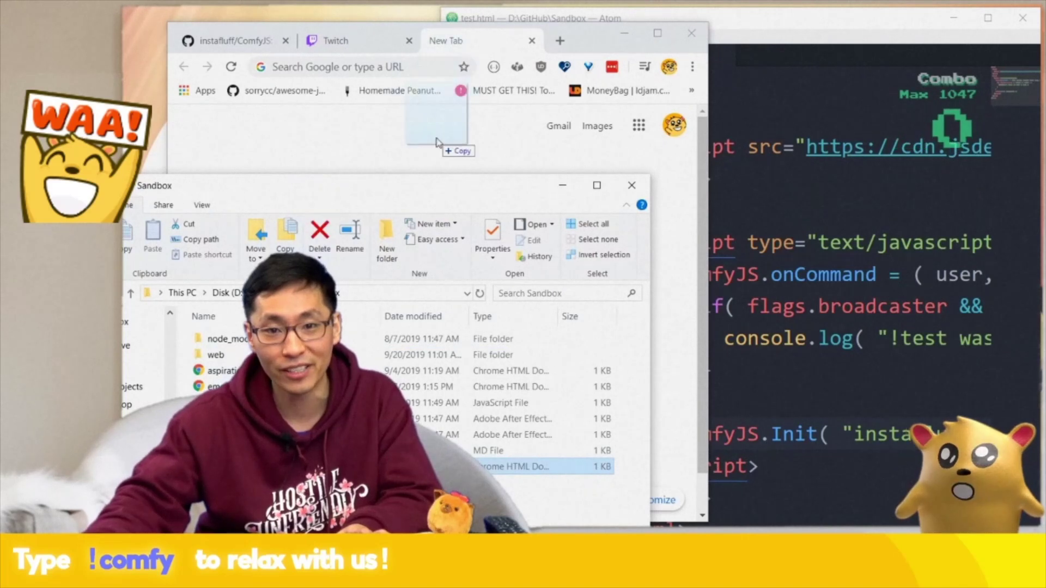
{"action": "left_click_drag", "start_coordinate": [438, 143], "coordinate": [434, 143]}
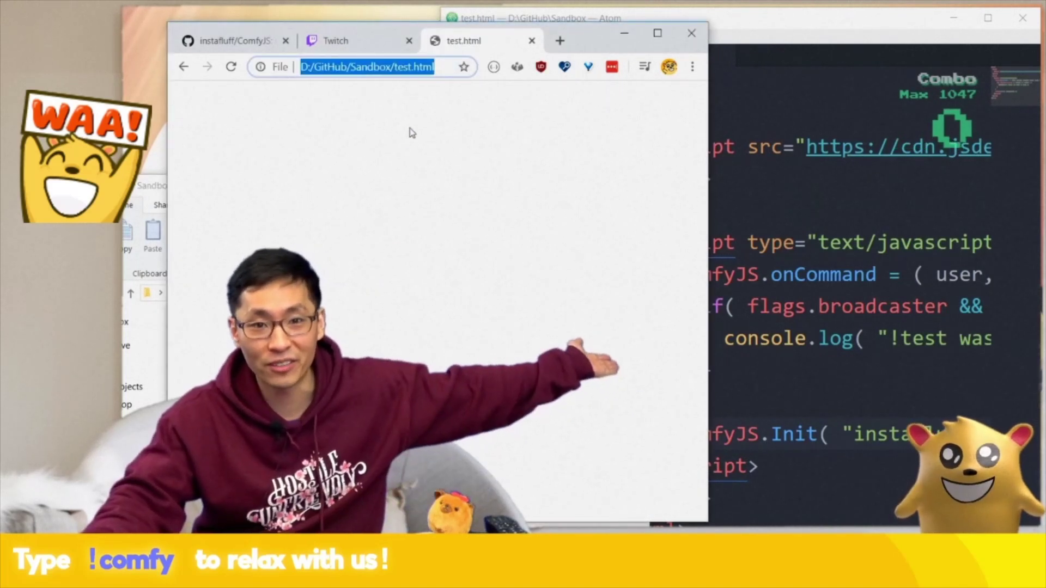
Open DevTools on the test.html page and show the Console.
{"action": "left_click", "coordinate": [401, 137]}
{"action": "right_click", "coordinate": [402, 137]}
{"action": "left_click", "coordinate": [481, 356]}
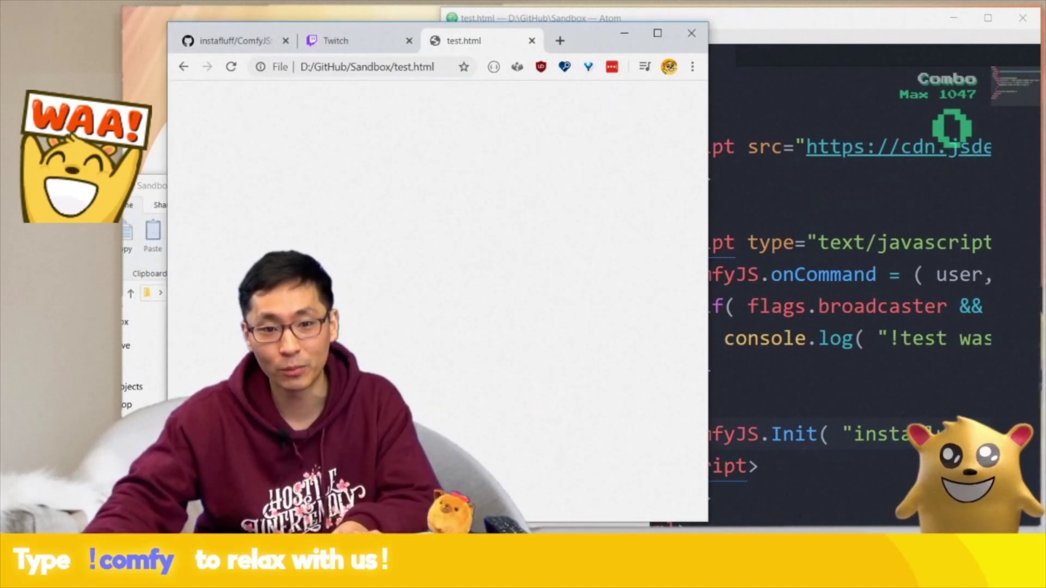
{"action": "left_click", "coordinate": [361, 343]}
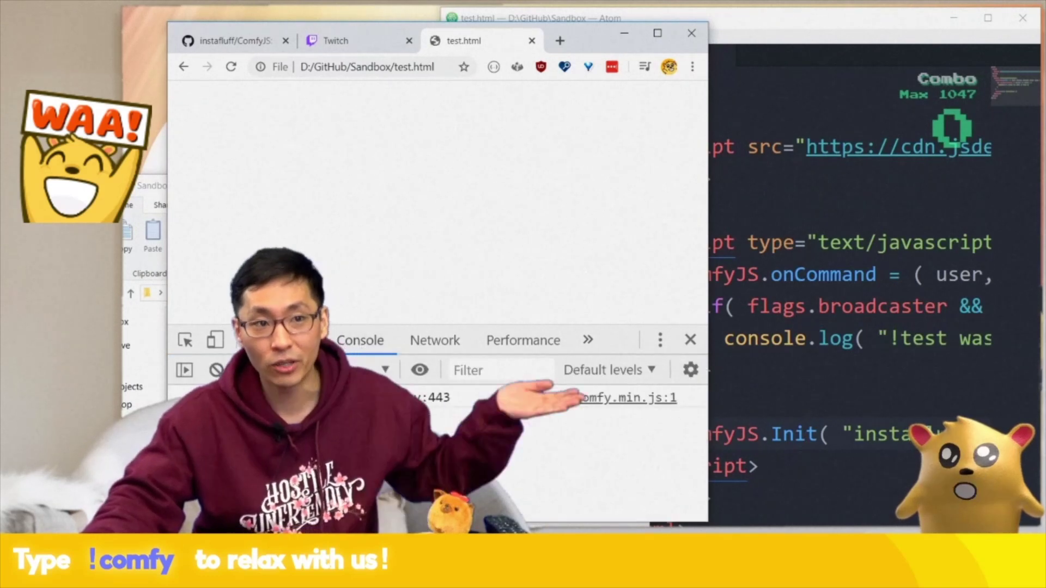
Send a !test message in the Twitch stream chat.
{"action": "mouse_move", "coordinate": [573, 46]}
{"action": "left_mouse_down"}
{"action": "mouse_move", "coordinate": [849, 68]}
{"action": "mouse_move", "coordinate": [934, 60]}
{"action": "left_mouse_up"}
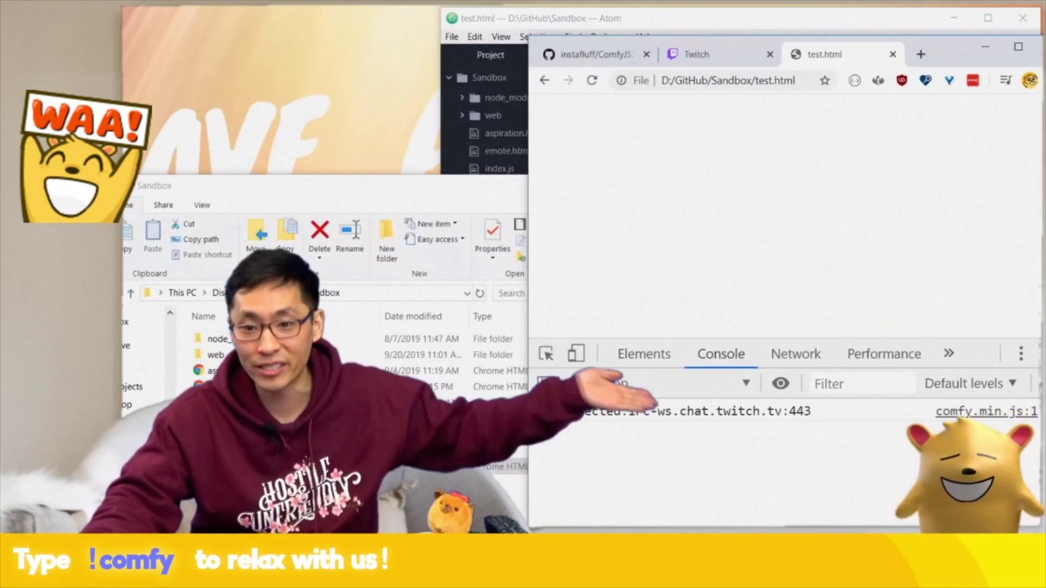
{"action": "left_click", "coordinate": [727, 54]}
{"action": "left_click", "coordinate": [769, 424]}
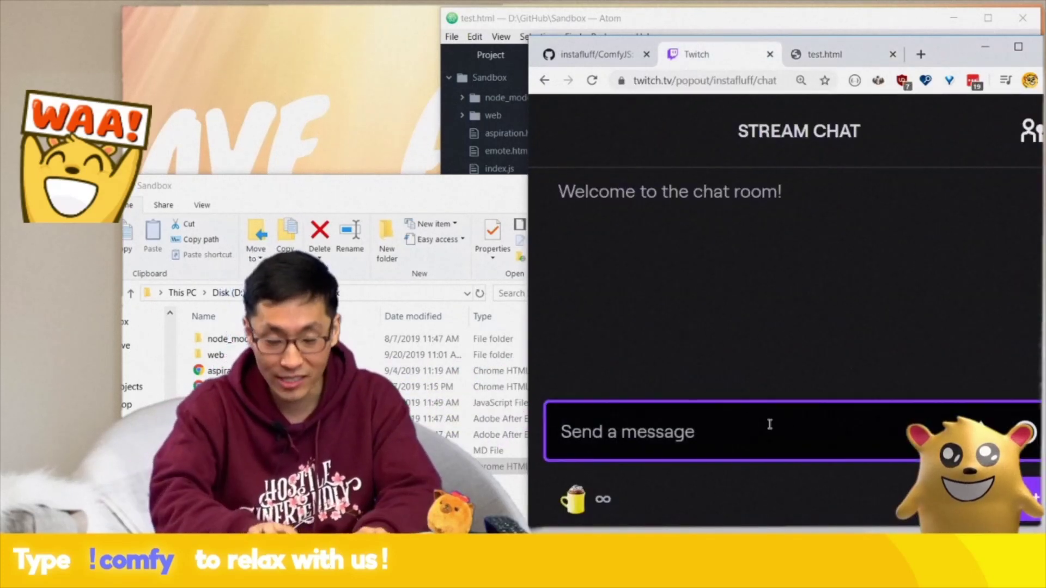
{"action": "type", "text": "!test"}
{"action": "key", "text": "Return"}
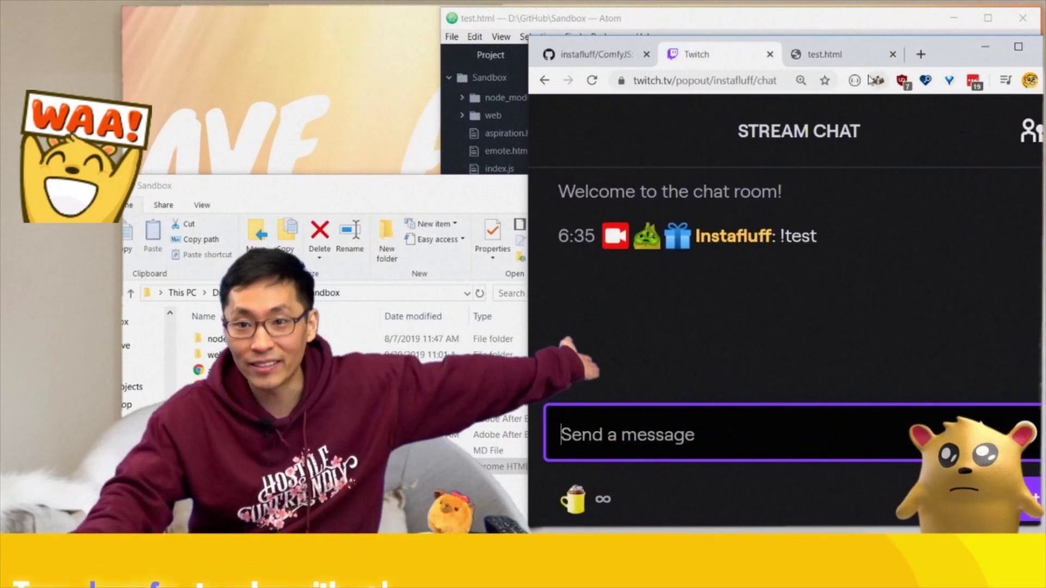
Check the test.html console for the '!test was typed in chat' log.
{"action": "left_click", "coordinate": [849, 56]}
{"action": "left_click", "coordinate": [573, 451]}
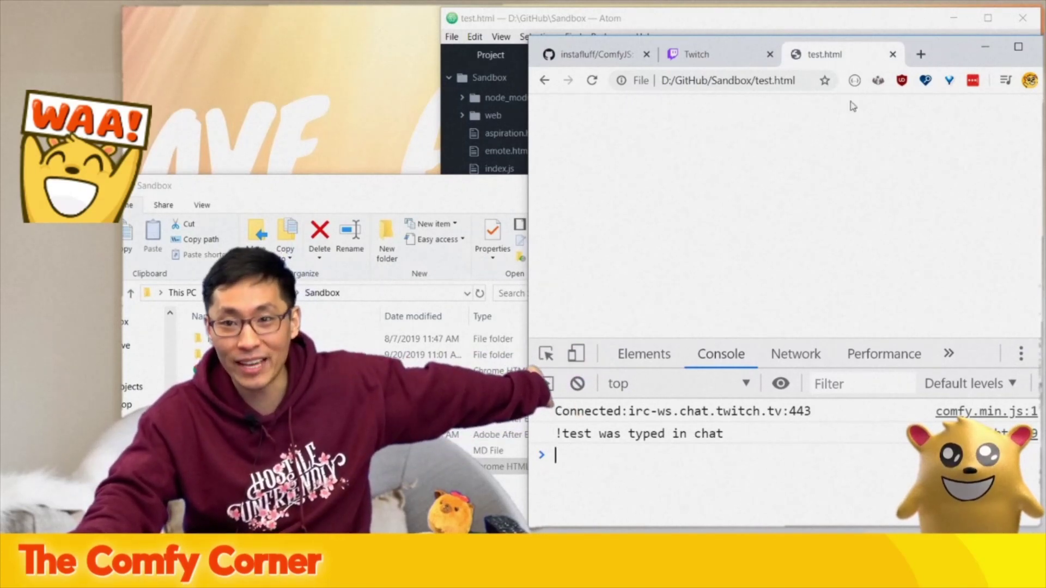
{"action": "left_click_drag", "start_coordinate": [965, 49], "coordinate": [548, 50]}
Highlight the flags.broadcaster check in test.html's command handler.
{"action": "left_click", "coordinate": [814, 376]}
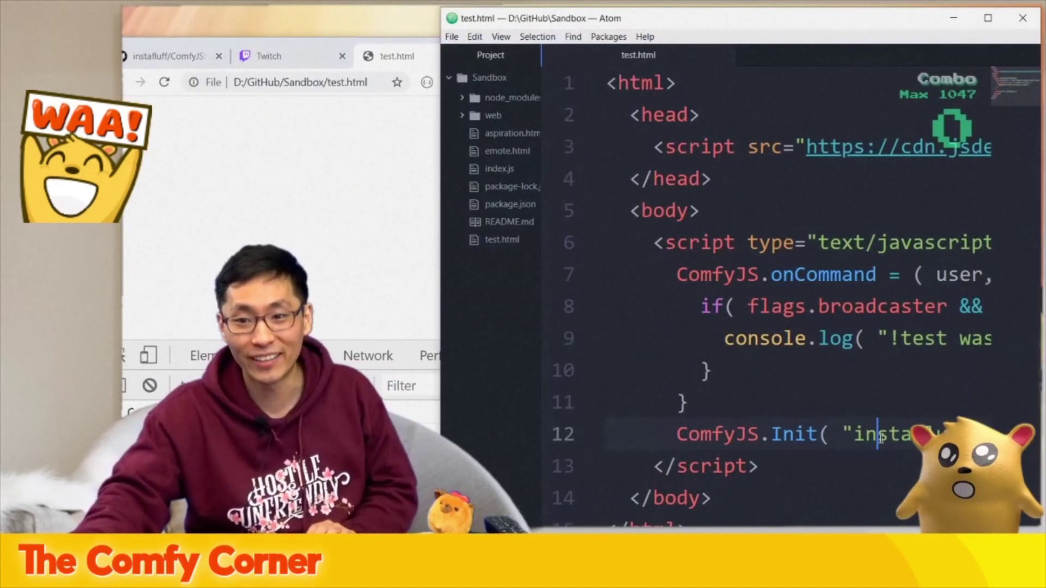
{"action": "scroll", "coordinate": [813, 376], "scroll_direction": "right", "scroll_amount": 3}
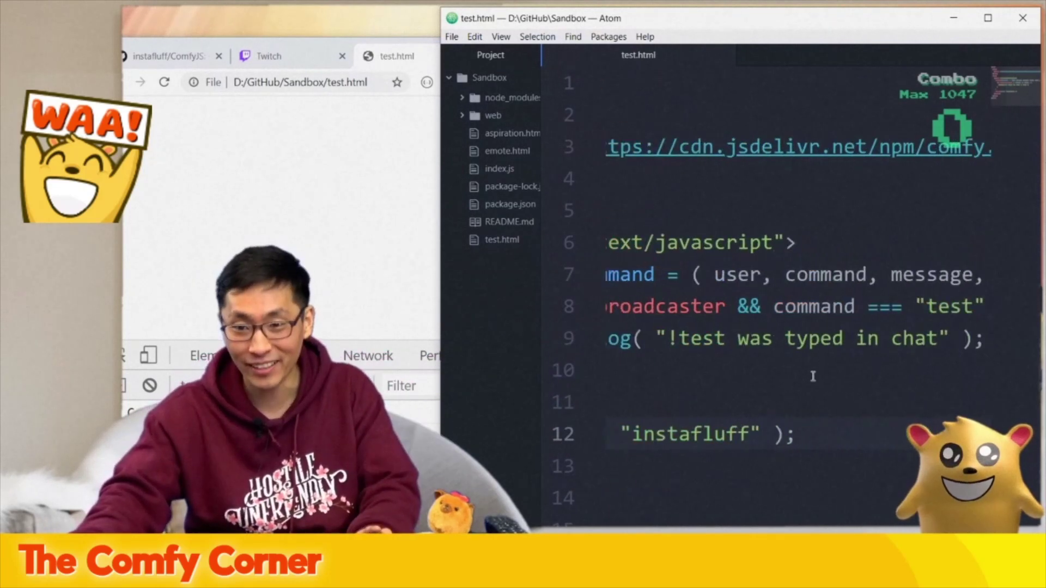
{"action": "key", "text": "ctrl+d"}
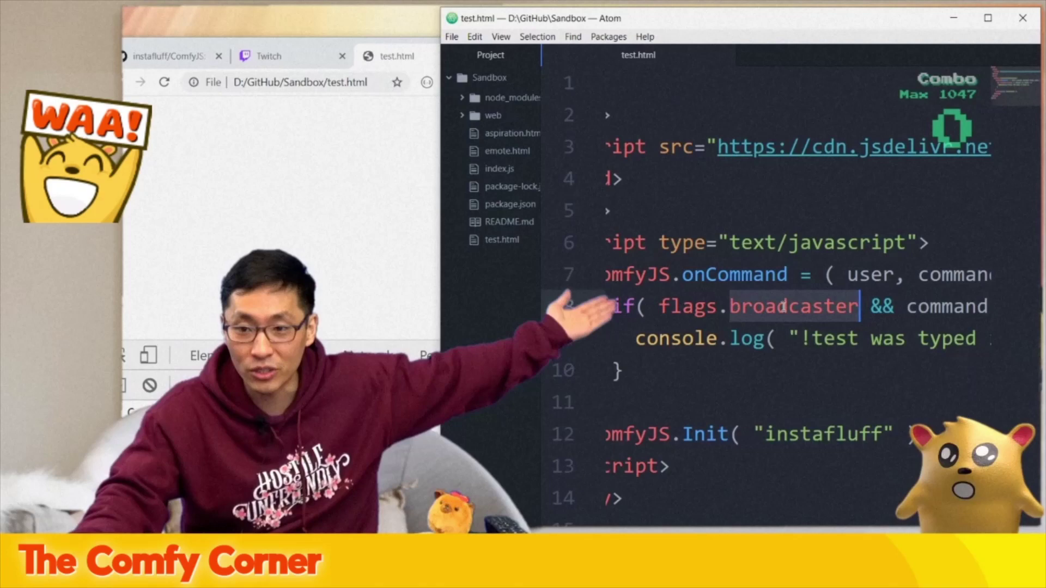
{"action": "scroll", "coordinate": [787, 307], "scroll_direction": "right", "scroll_amount": 5}
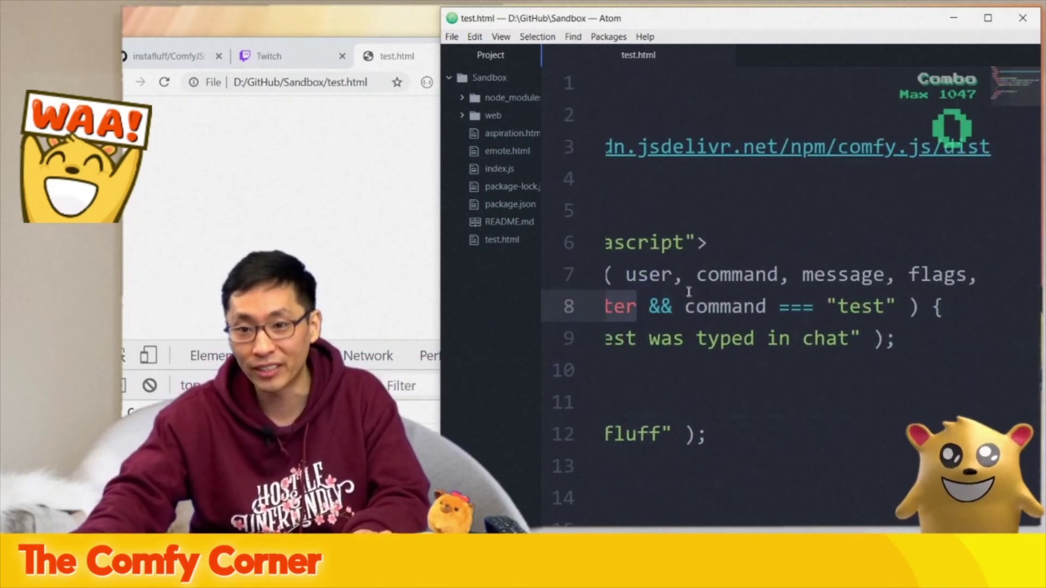
{"action": "scroll", "coordinate": [877, 334], "scroll_direction": "left", "scroll_amount": 3}
{"action": "scroll", "coordinate": [876, 333], "scroll_direction": "left", "scroll_amount": 2}
Bring the Chrome window back in front of Atom.
{"action": "left_click", "coordinate": [164, 55]}
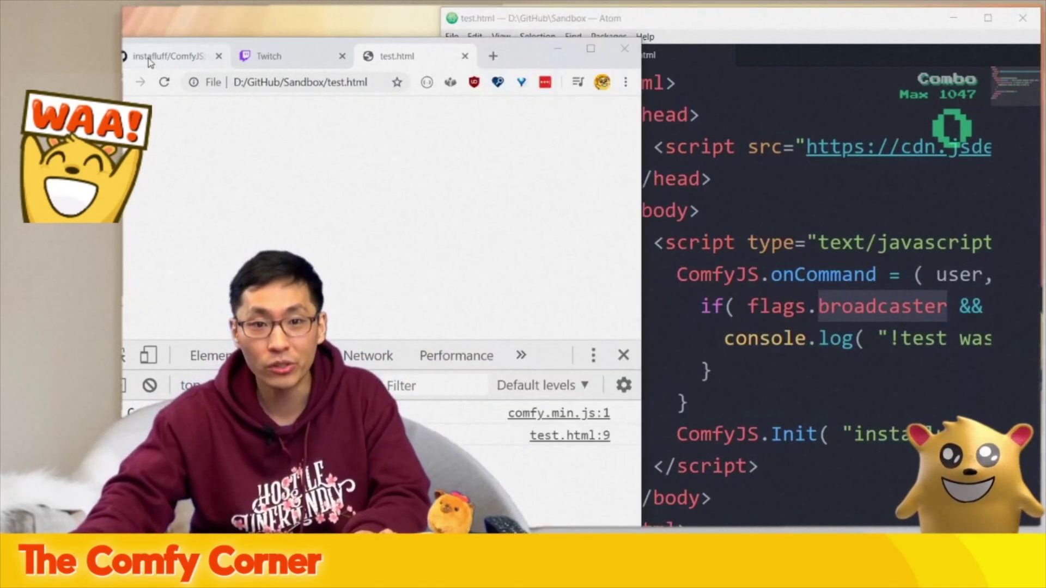
{"action": "left_click_drag", "start_coordinate": [541, 68], "coordinate": [866, 62]}
{"action": "scroll", "coordinate": [843, 393], "scroll_direction": "up", "scroll_amount": 1}
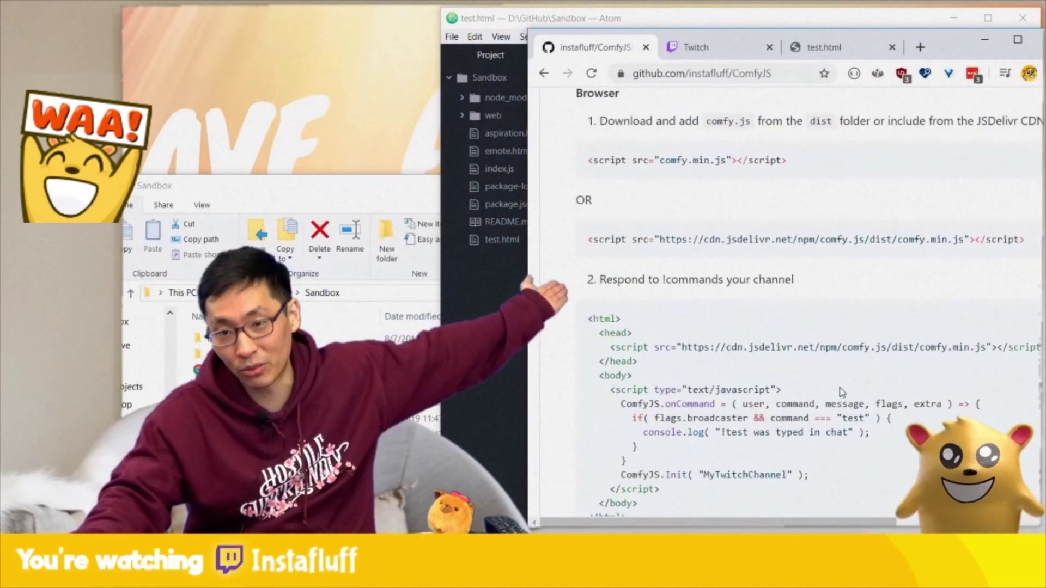
{"action": "scroll", "coordinate": [809, 366], "scroll_direction": "down", "scroll_amount": 10}
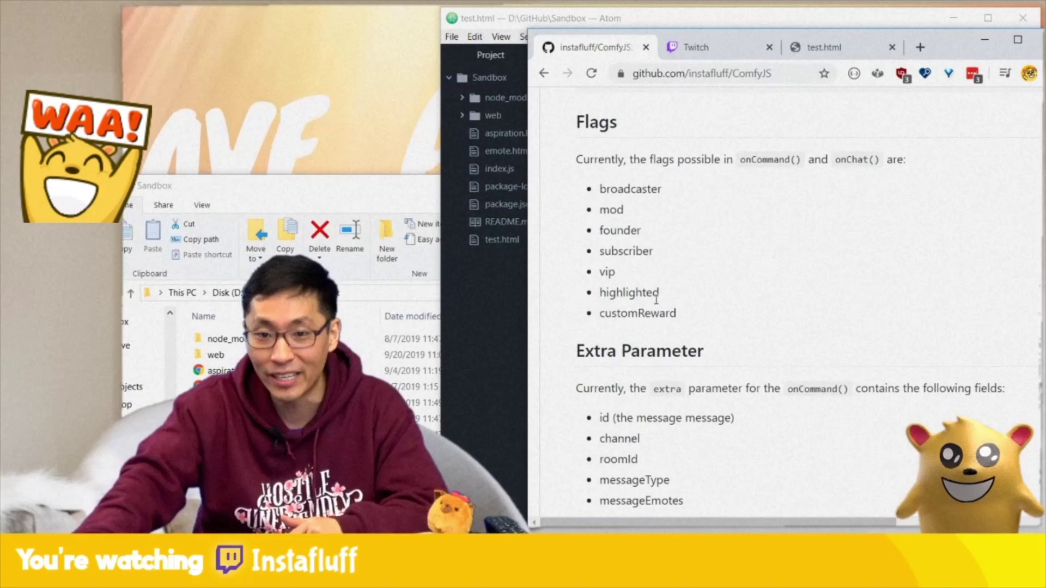
{"action": "left_click", "coordinate": [703, 51]}
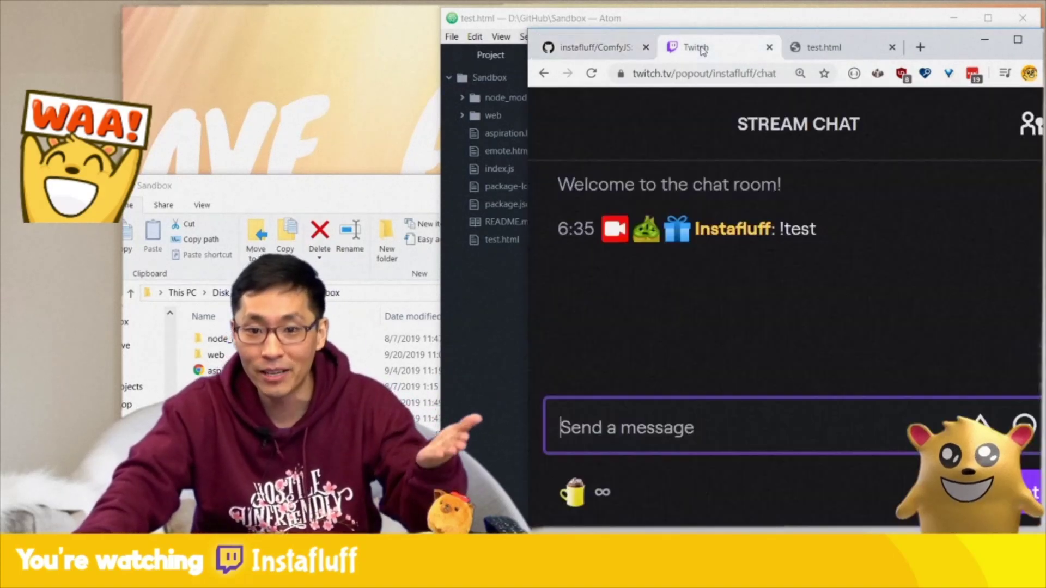
{"action": "left_click", "coordinate": [598, 502]}
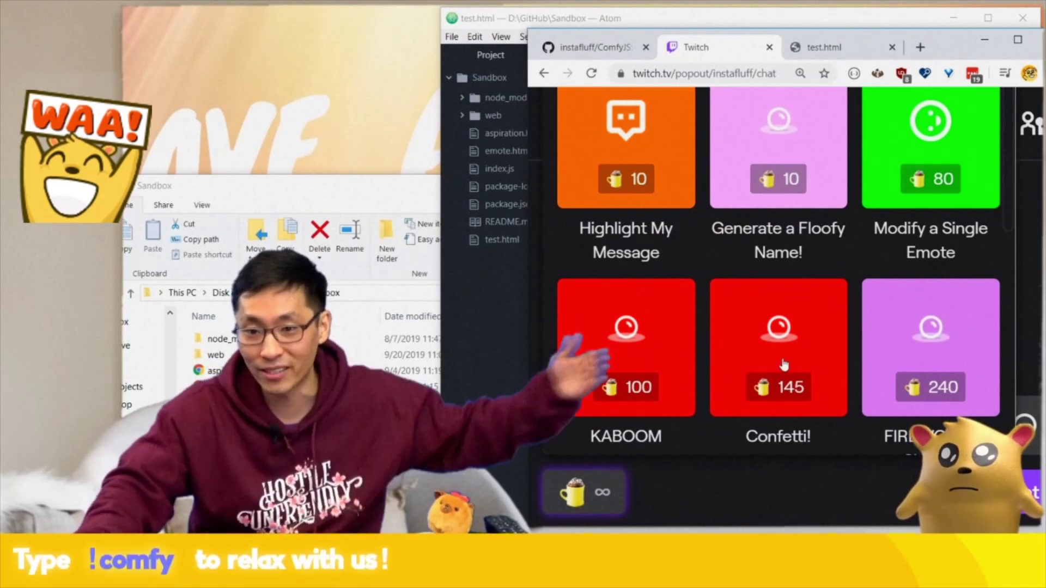
{"action": "left_click", "coordinate": [573, 499]}
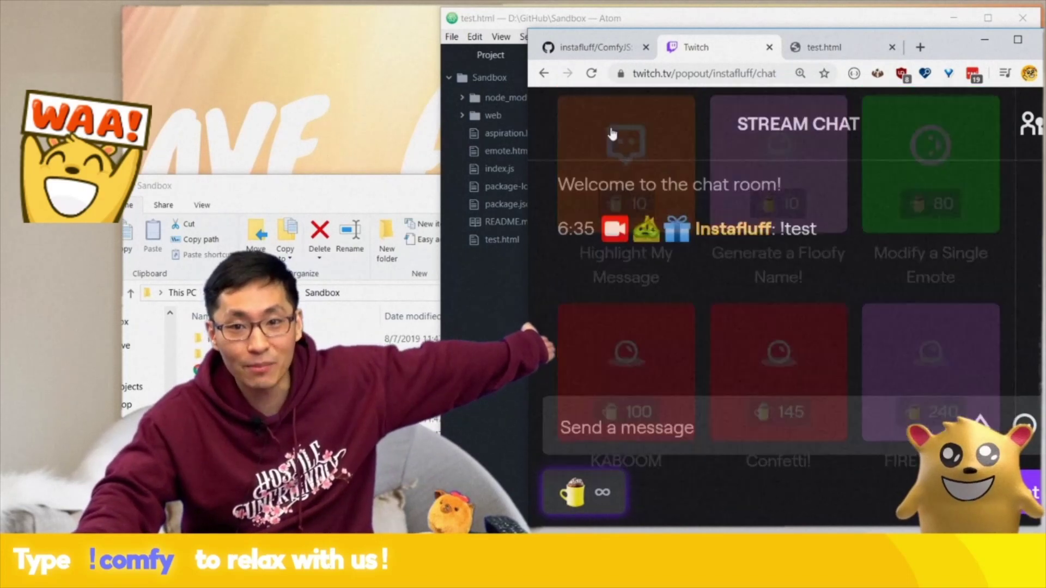
{"action": "left_click", "coordinate": [829, 49]}
{"action": "left_click", "coordinate": [595, 49]}
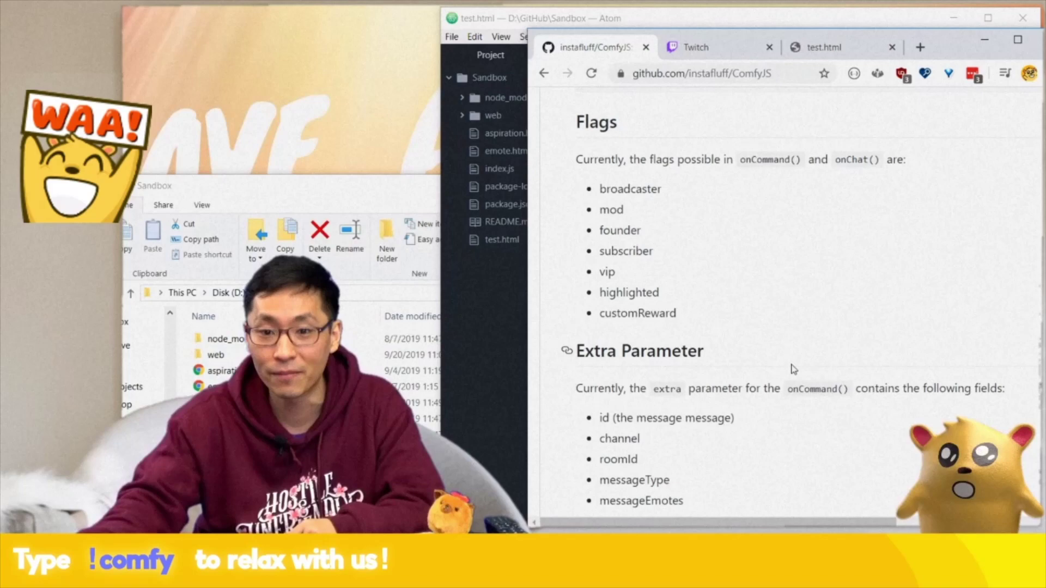
{"action": "scroll", "coordinate": [791, 369], "scroll_direction": "down", "scroll_amount": 1}
{"action": "scroll", "coordinate": [736, 363], "scroll_direction": "down", "scroll_amount": 1}
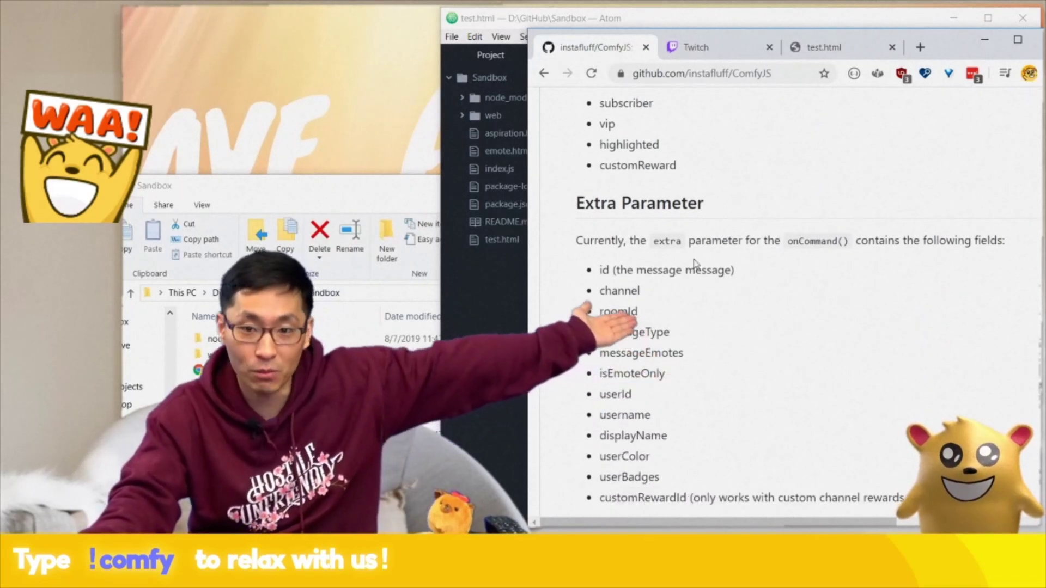
{"action": "scroll", "coordinate": [826, 324], "scroll_direction": "down", "scroll_amount": 2}
{"action": "scroll", "coordinate": [822, 325], "scroll_direction": "down", "scroll_amount": 2}
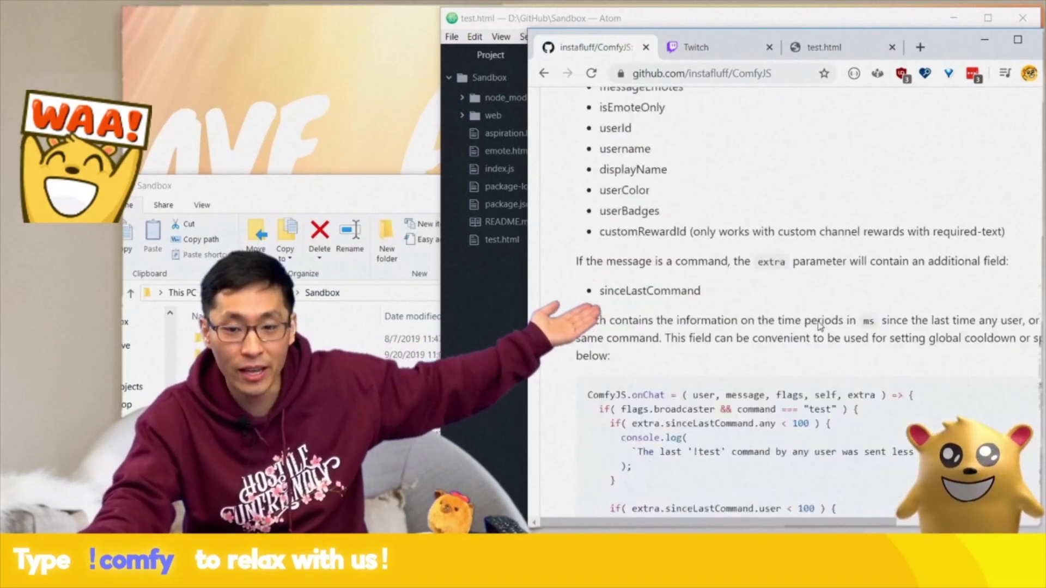
{"action": "scroll", "coordinate": [820, 326], "scroll_direction": "down", "scroll_amount": 2}
{"action": "scroll", "coordinate": [809, 309], "scroll_direction": "down", "scroll_amount": 3}
{"action": "scroll", "coordinate": [793, 282], "scroll_direction": "down", "scroll_amount": 4}
{"action": "scroll", "coordinate": [776, 255], "scroll_direction": "down", "scroll_amount": 2}
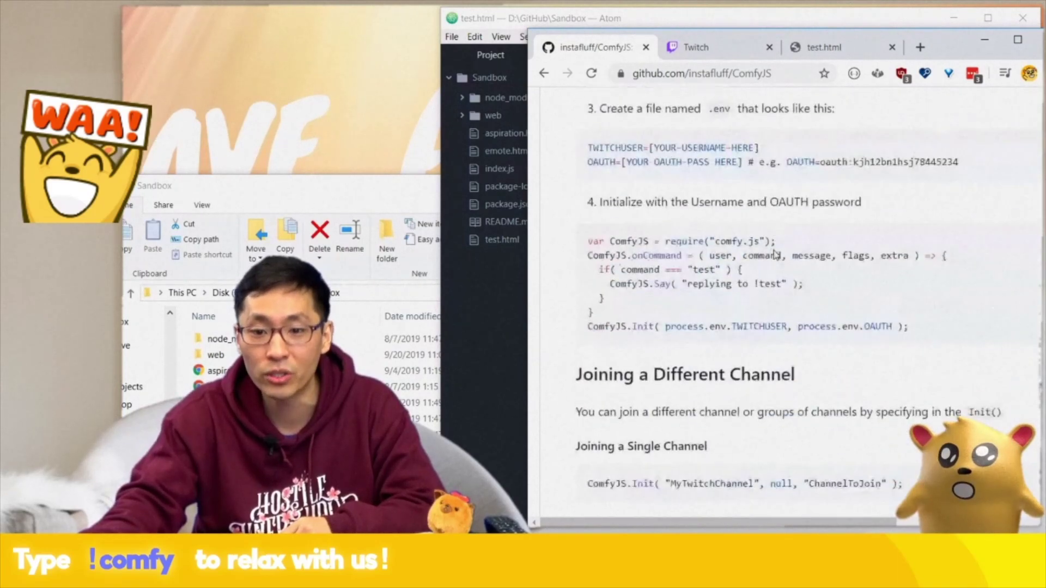
{"action": "scroll", "coordinate": [769, 250], "scroll_direction": "down", "scroll_amount": 5}
{"action": "scroll", "coordinate": [735, 232], "scroll_direction": "down", "scroll_amount": 3}
{"action": "scroll", "coordinate": [711, 214], "scroll_direction": "up", "scroll_amount": 1}
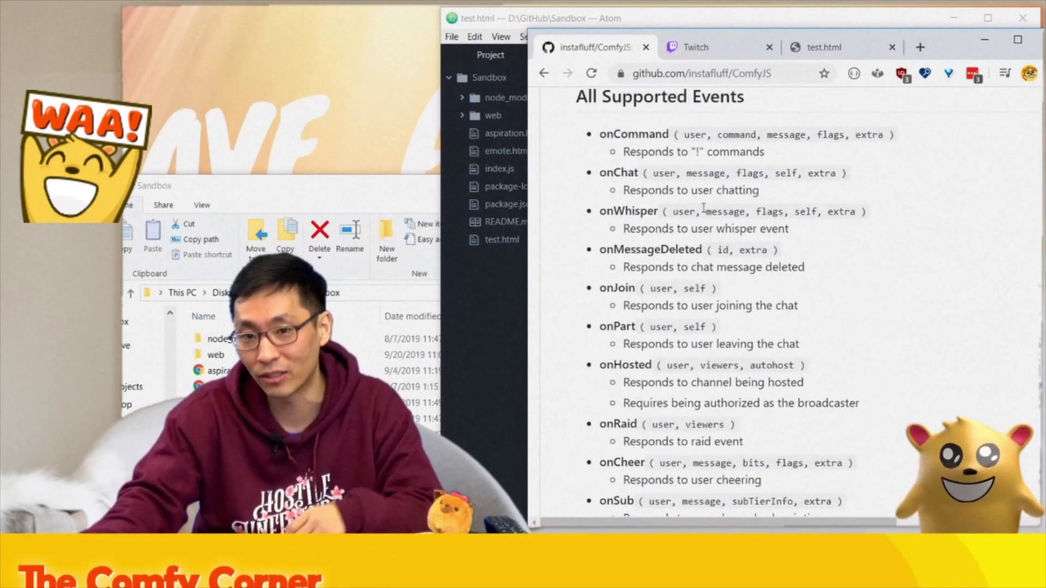
{"action": "scroll", "coordinate": [669, 384], "scroll_direction": "down", "scroll_amount": 1}
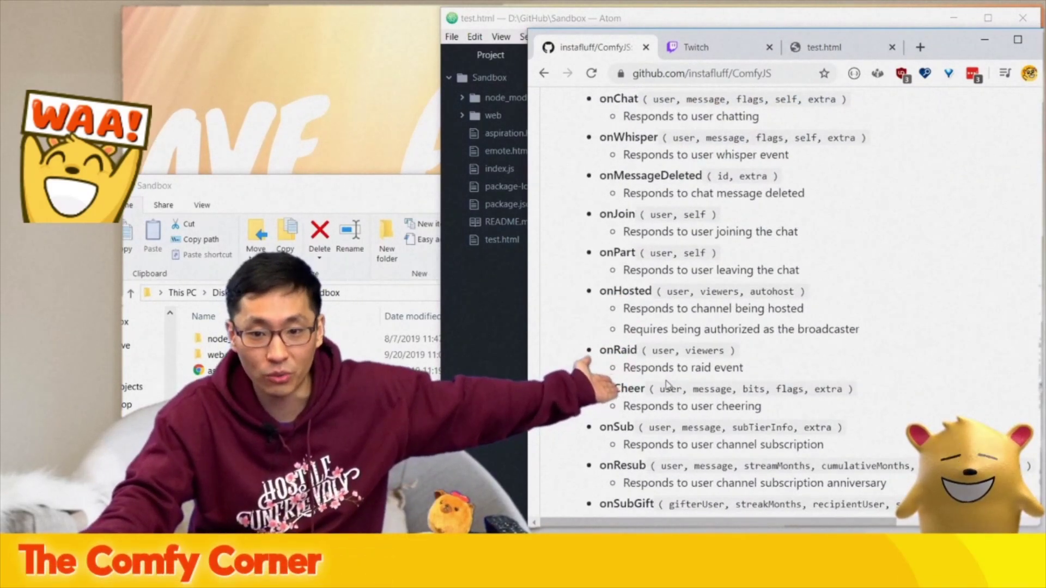
{"action": "scroll", "coordinate": [669, 384], "scroll_direction": "down", "scroll_amount": 1}
{"action": "scroll", "coordinate": [675, 343], "scroll_direction": "down", "scroll_amount": 3}
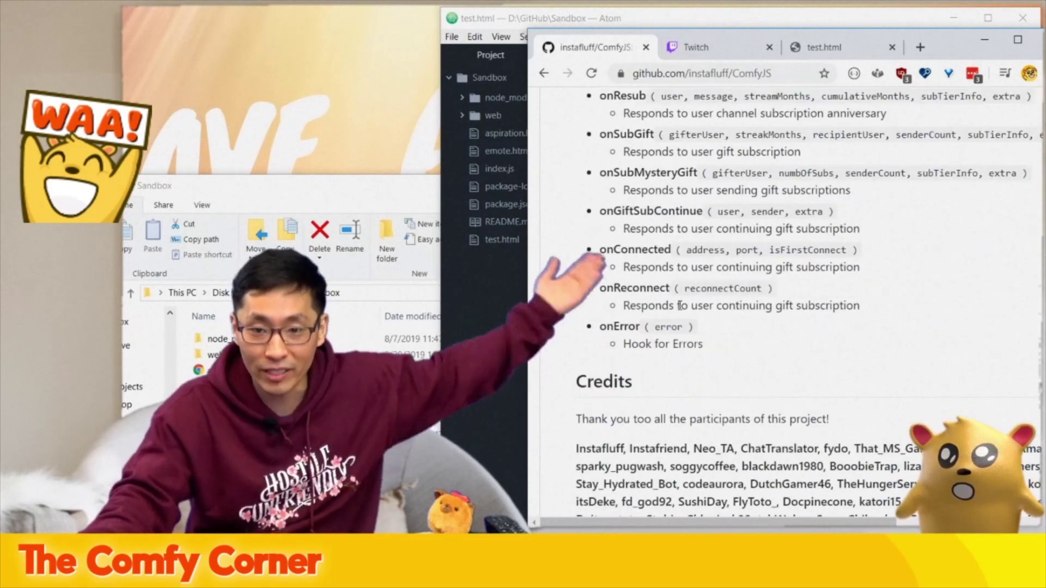
{"action": "scroll", "coordinate": [682, 294], "scroll_direction": "up", "scroll_amount": 6}
{"action": "scroll", "coordinate": [691, 274], "scroll_direction": "up", "scroll_amount": 3}
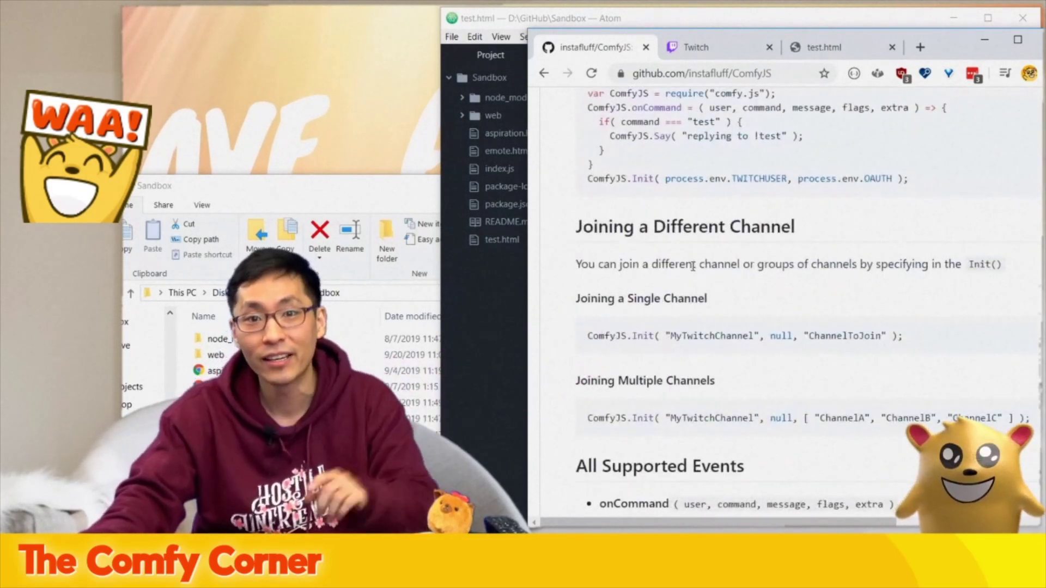
{"action": "scroll", "coordinate": [719, 229], "scroll_direction": "up", "scroll_amount": 1}
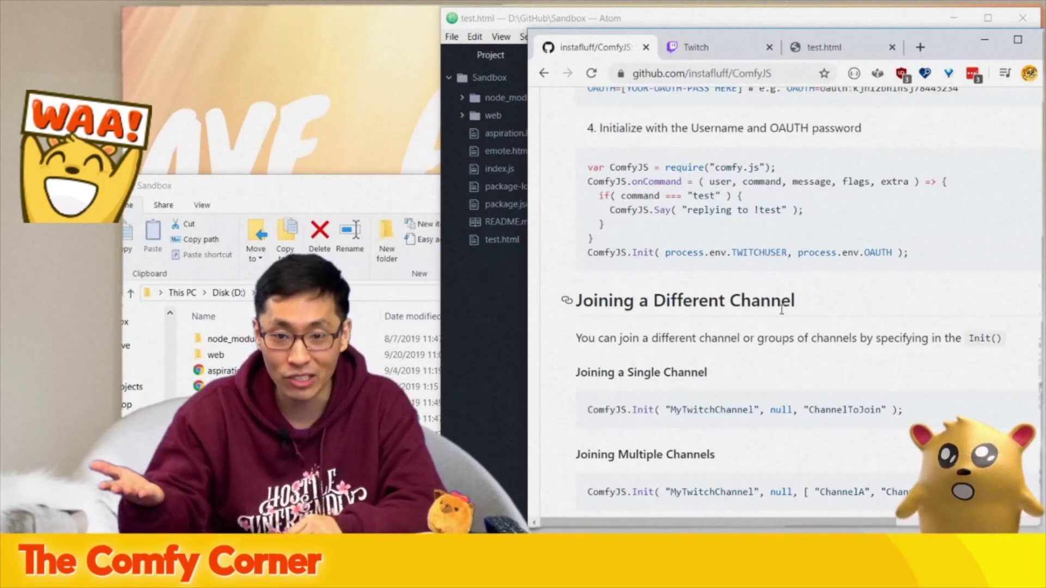
{"action": "scroll", "coordinate": [747, 190], "scroll_direction": "up", "scroll_amount": 1}
{"action": "scroll", "coordinate": [747, 191], "scroll_direction": "up", "scroll_amount": 1}
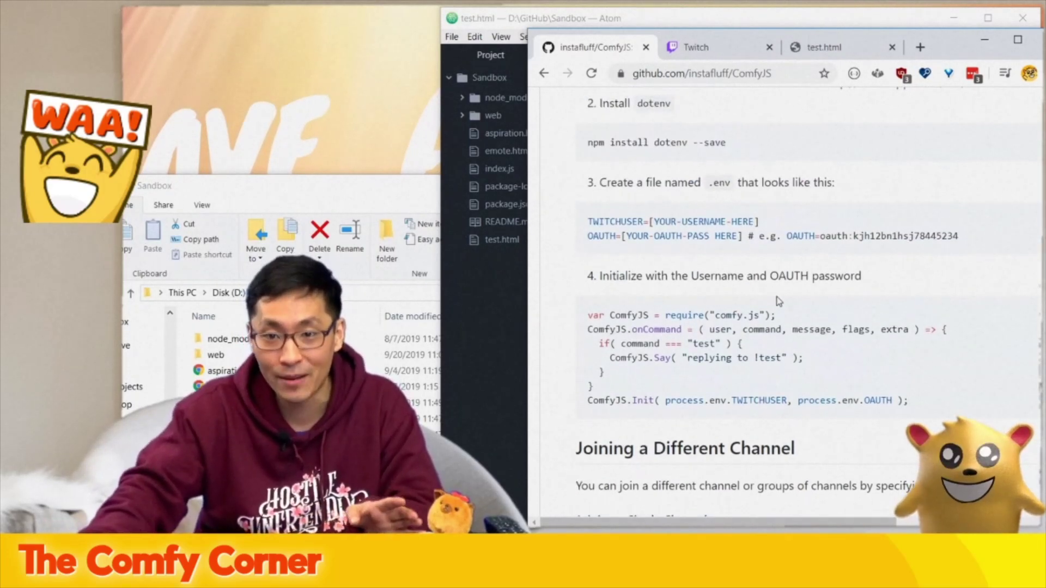
{"action": "scroll", "coordinate": [772, 295], "scroll_direction": "up", "scroll_amount": 1}
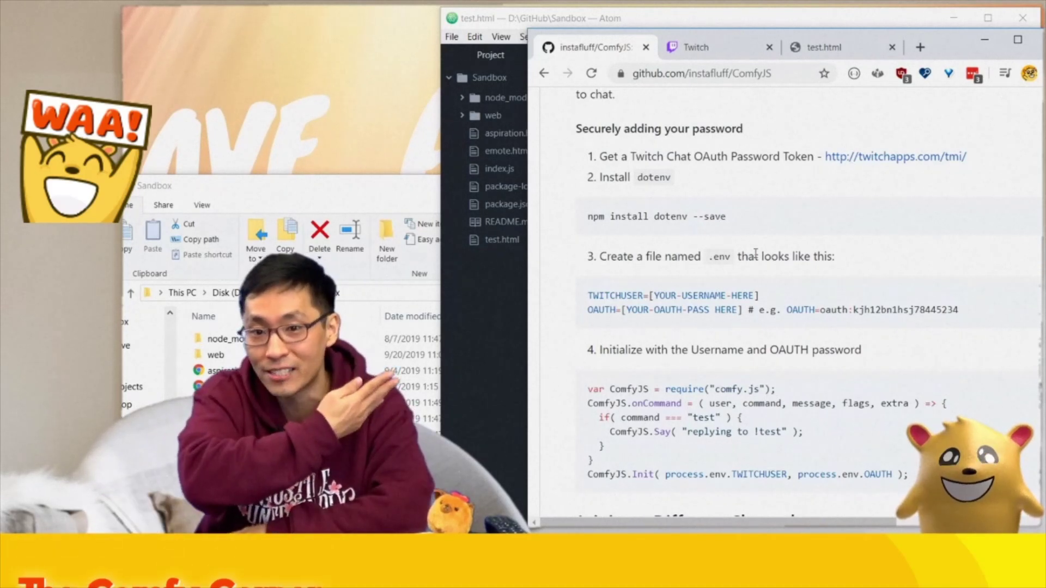
{"action": "scroll", "coordinate": [756, 255], "scroll_direction": "up", "scroll_amount": 1}
{"action": "scroll", "coordinate": [650, 298], "scroll_direction": "up", "scroll_amount": 2}
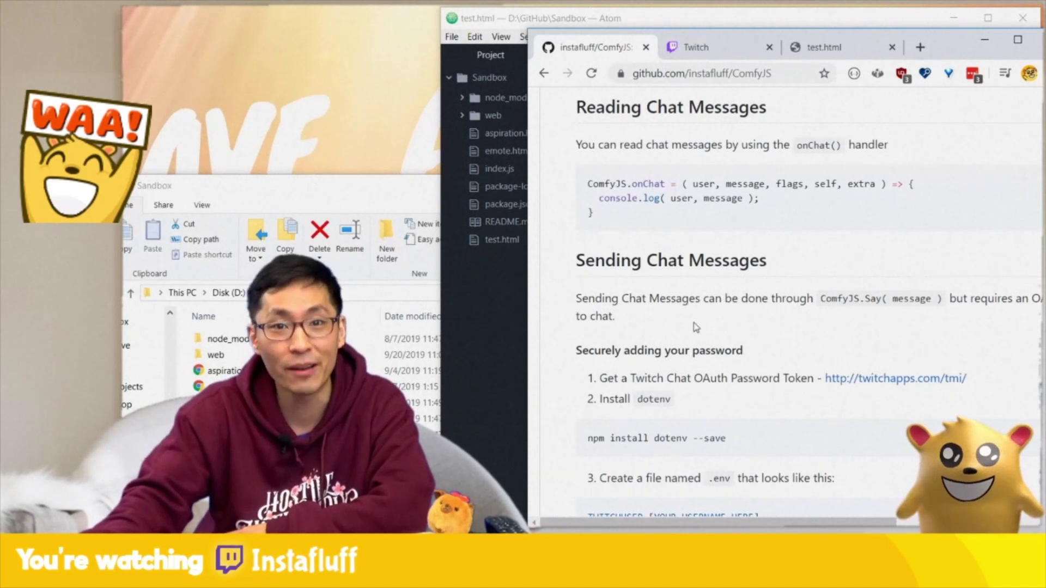
{"action": "scroll", "coordinate": [696, 326], "scroll_direction": "down", "scroll_amount": 1}
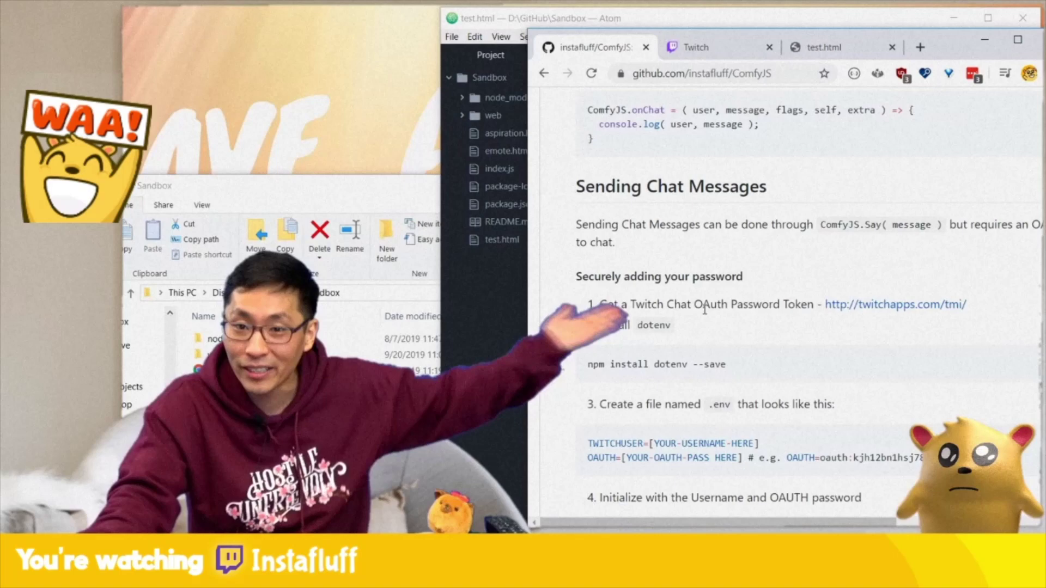
{"action": "scroll", "coordinate": [705, 306], "scroll_direction": "up", "scroll_amount": 5}
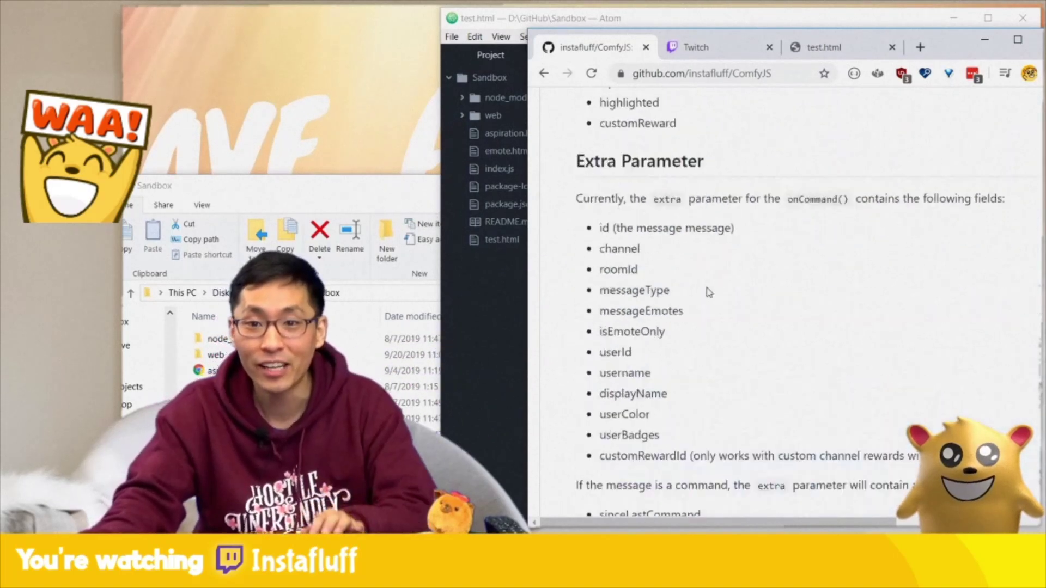
{"action": "scroll", "coordinate": [707, 298], "scroll_direction": "up", "scroll_amount": 5}
{"action": "scroll", "coordinate": [708, 287], "scroll_direction": "up", "scroll_amount": 5}
{"action": "scroll", "coordinate": [708, 287], "scroll_direction": "up", "scroll_amount": 5}
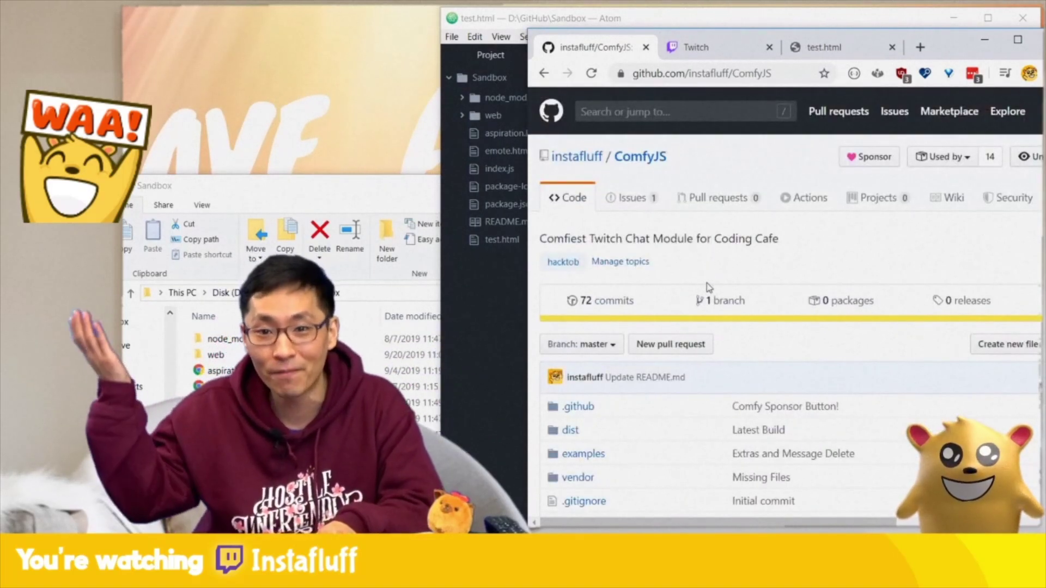